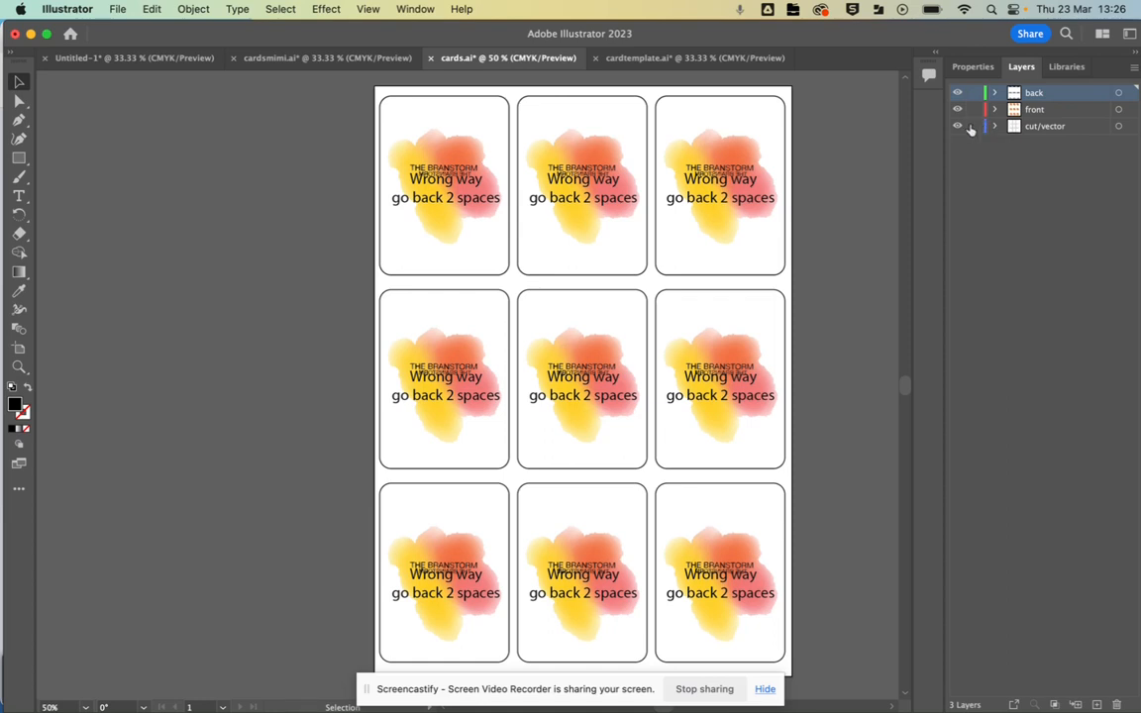
- Examine the back, front and cut/vector layers of the cards.ai example by toggling the visibility of back and front
{"action": "left_click", "coordinate": [958, 93]}
{"action": "left_click", "coordinate": [956, 109]}
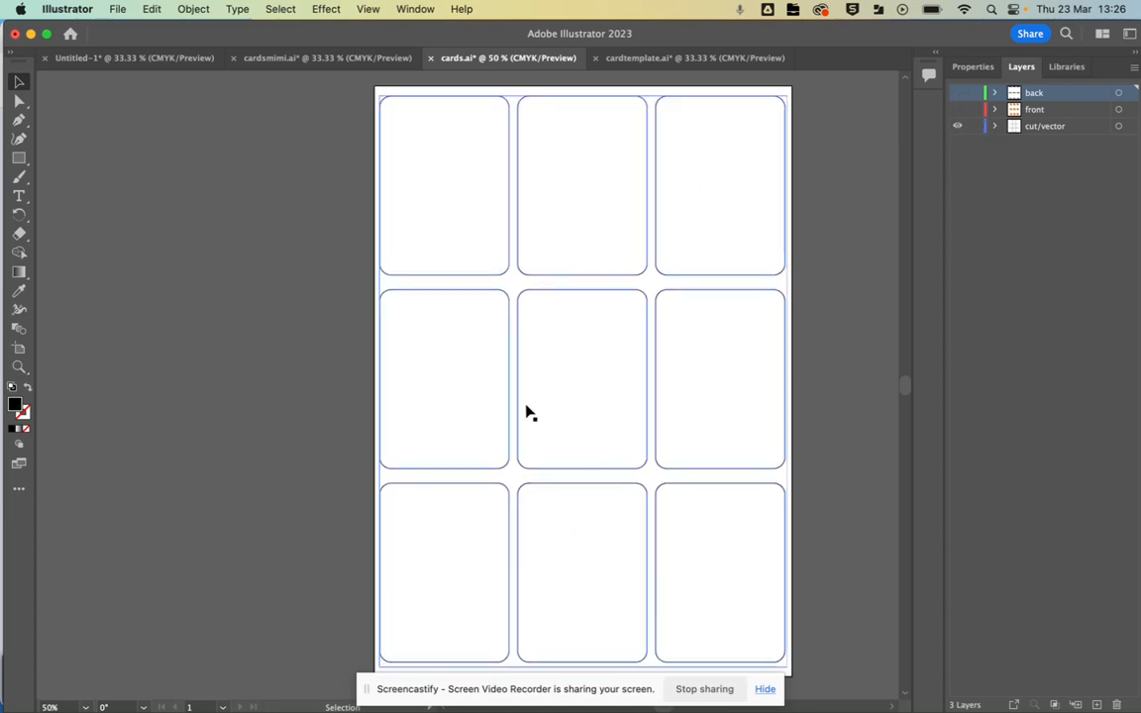
{"action": "left_click", "coordinate": [956, 111]}
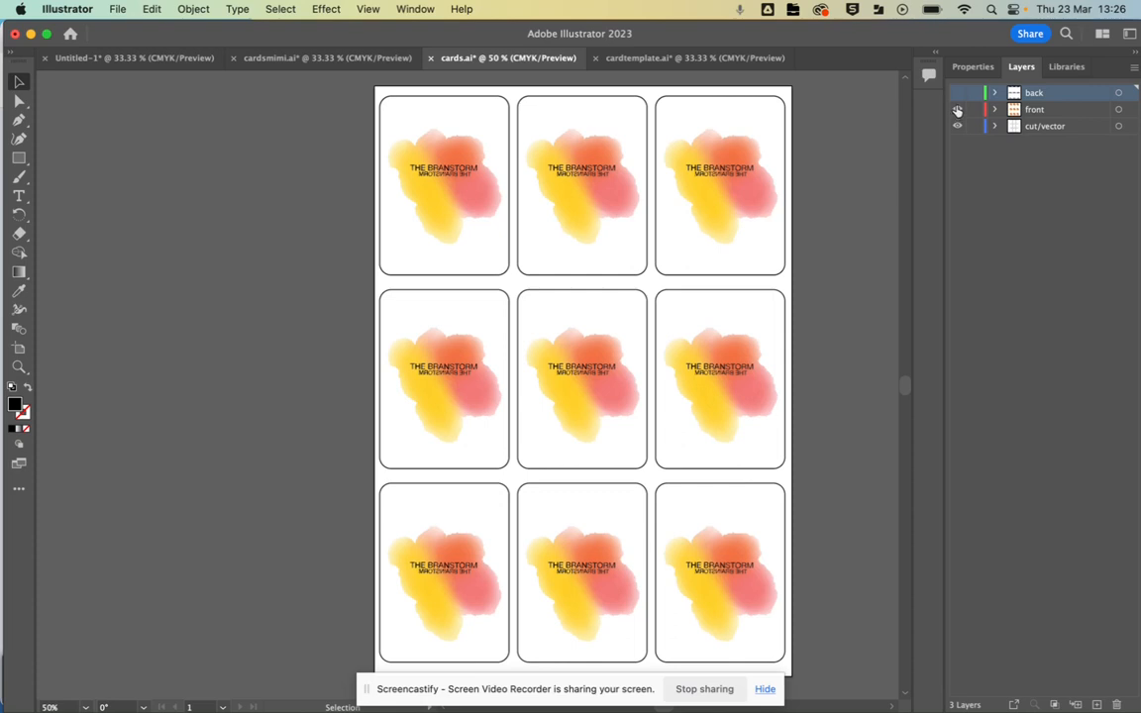
{"action": "left_click", "coordinate": [957, 92]}
{"action": "left_click", "coordinate": [956, 109]}
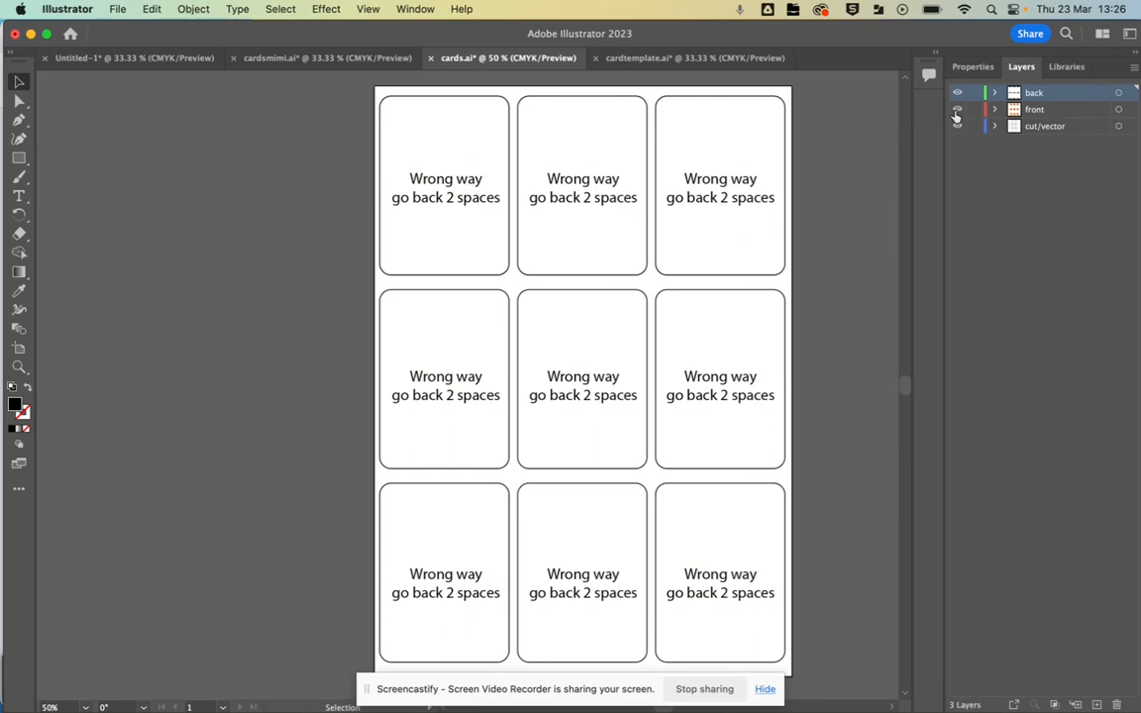
{"action": "left_click", "coordinate": [956, 110]}
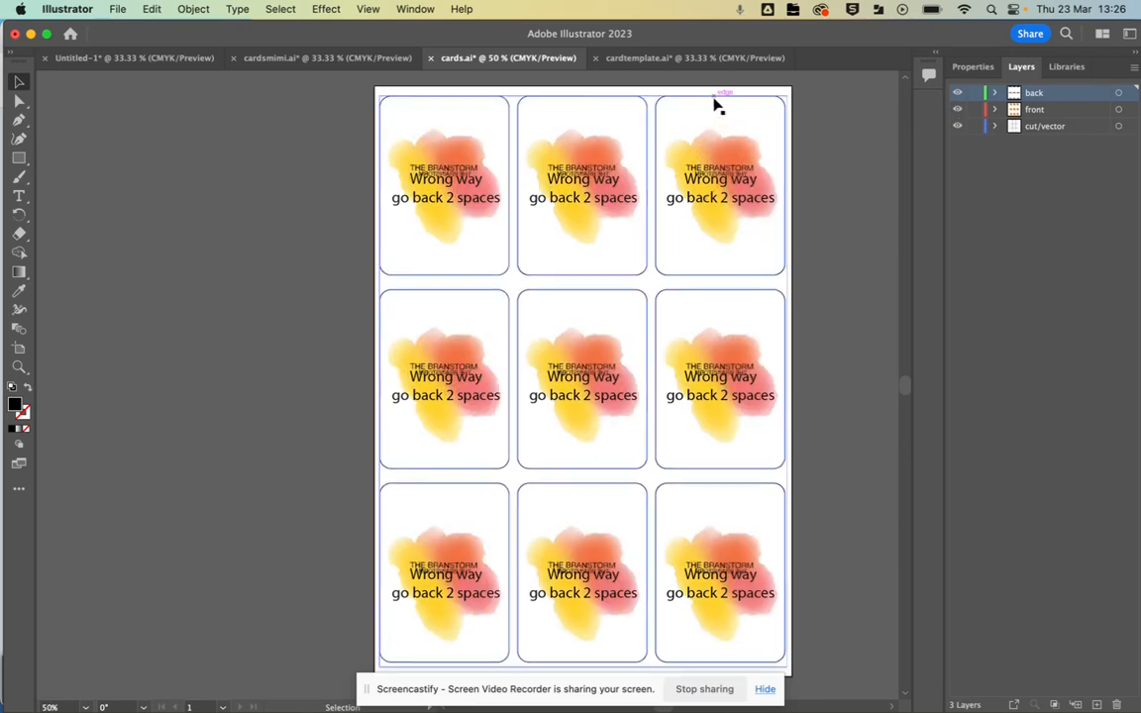
- Switch to the cardtemplate.ai document and place the "THE BRANSTORM" image from Downloads onto the top-left card of the back layer
{"action": "left_click", "coordinate": [657, 56]}
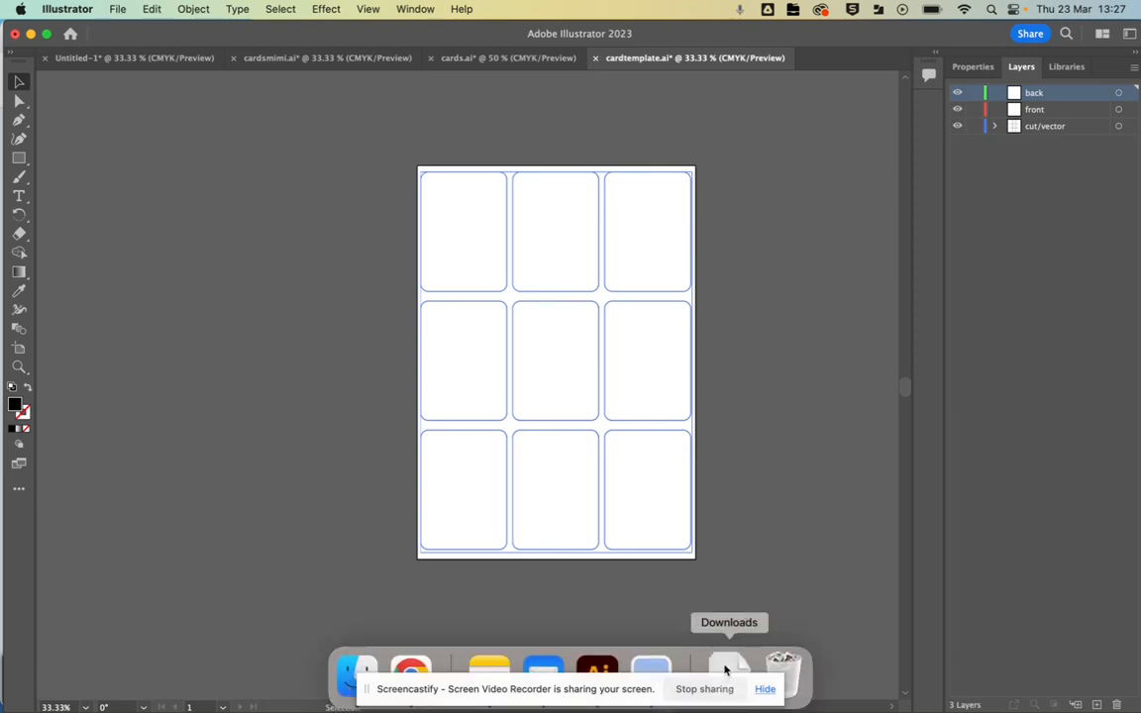
{"action": "left_click", "coordinate": [729, 671]}
{"action": "left_click_drag", "start_coordinate": [767, 255], "coordinate": [465, 238]}
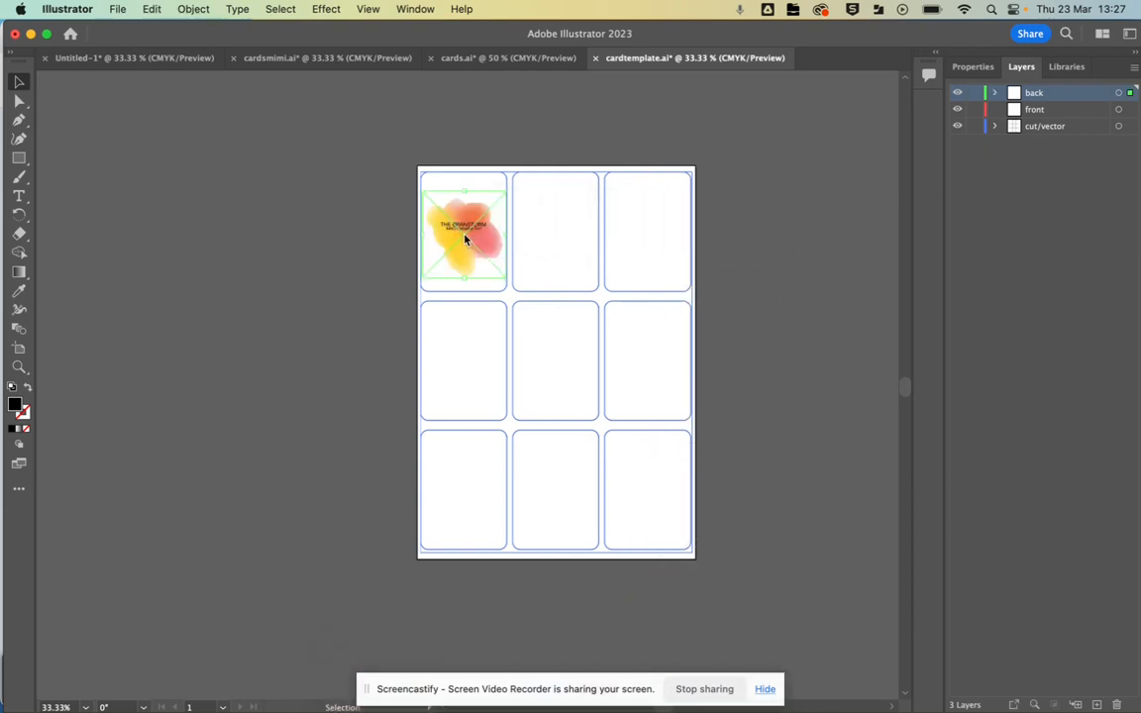
- Scale the placed image down slightly and centre it between the side edges of the top-left card
{"action": "scroll", "coordinate": [453, 225], "scroll_direction": "down", "scroll_amount": 2}
{"action": "scroll", "coordinate": [452, 228], "scroll_direction": "up", "scroll_amount": 2}
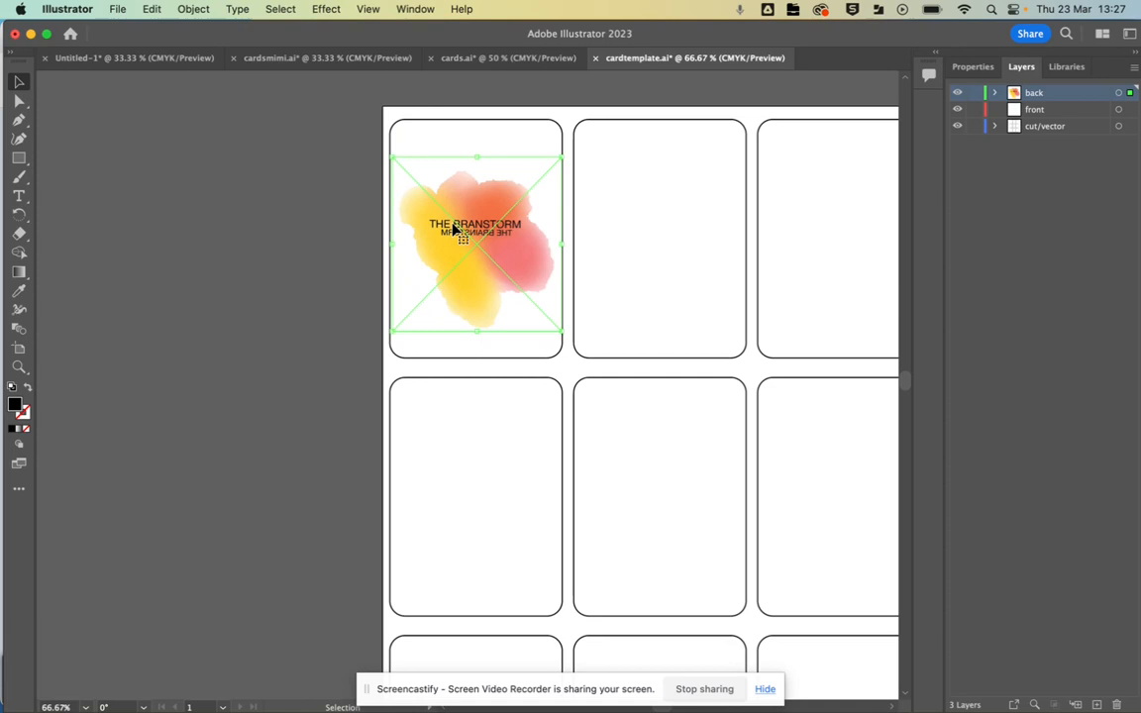
{"action": "left_click_drag", "start_coordinate": [561, 155], "coordinate": [540, 178]}
{"action": "left_click_drag", "start_coordinate": [476, 268], "coordinate": [491, 253]}
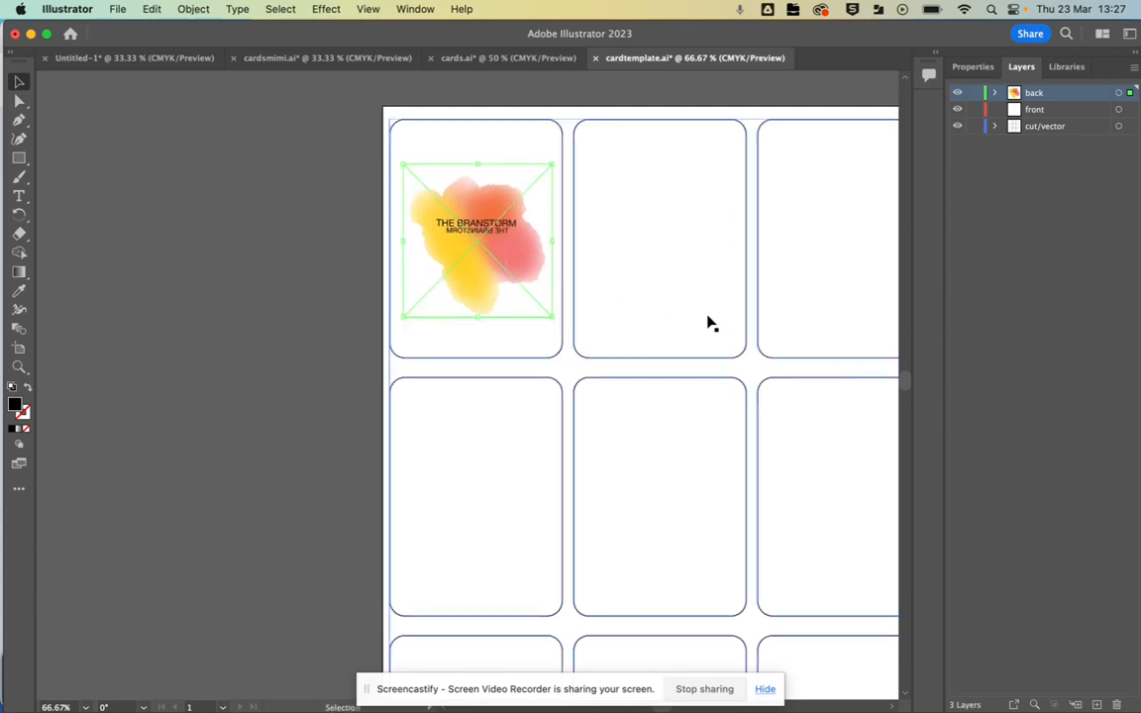
- Duplicate the image horizontally onto the second card, and repeat the duplication for the third card in the top row
{"action": "left_click", "coordinate": [646, 356]}
{"action": "left_click", "coordinate": [470, 269]}
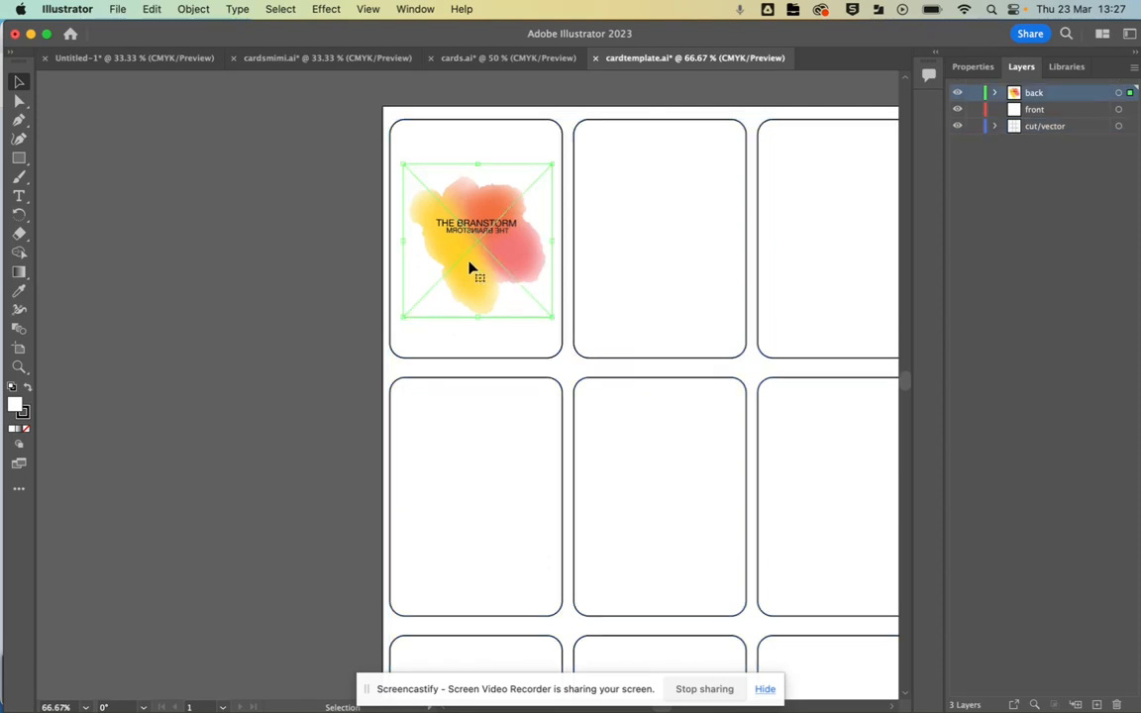
{"action": "left_click", "coordinate": [566, 263]}
{"action": "left_click", "coordinate": [473, 250]}
{"action": "left_click_drag", "start_coordinate": [473, 250], "coordinate": [655, 252]}
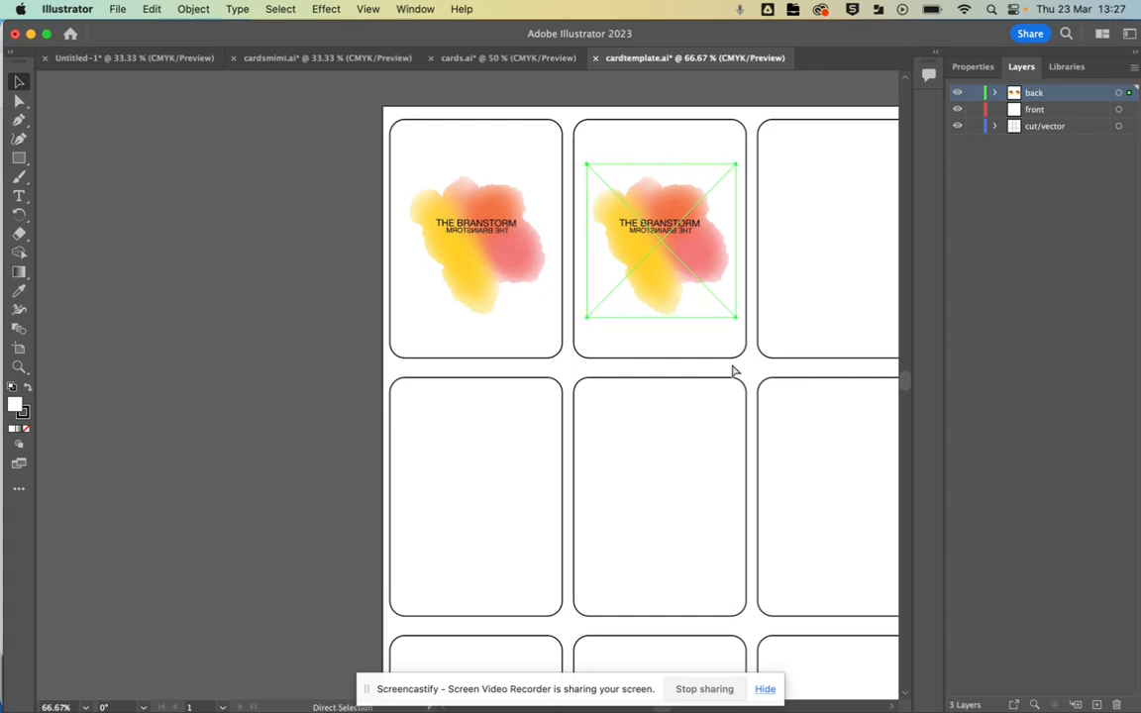
{"action": "key", "text": "ctrl+d"}
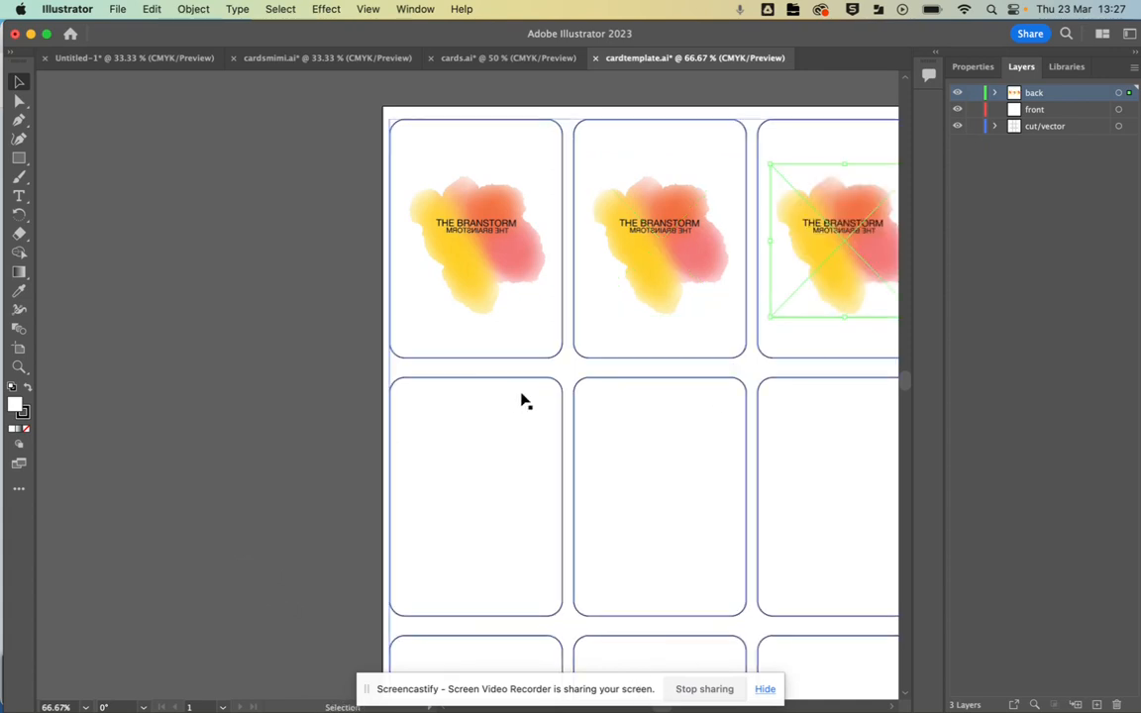
{"action": "left_click", "coordinate": [474, 286]}
{"action": "left_click", "coordinate": [660, 242], "text": "shift"}
{"action": "left_click", "coordinate": [798, 255], "text": "shift"}
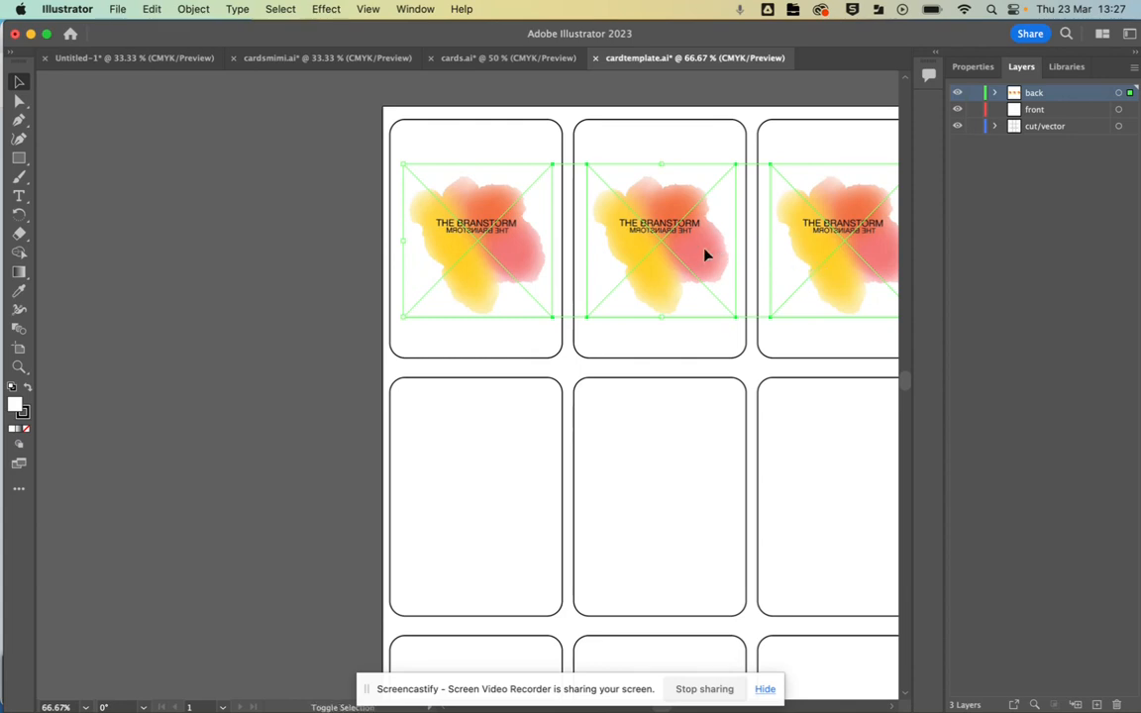
{"action": "left_click", "coordinate": [703, 265]}
{"action": "mouse_move", "coordinate": [708, 253]}
{"action": "left_mouse_down"}
{"action": "mouse_move", "coordinate": [710, 284]}
{"action": "mouse_move", "coordinate": [716, 274]}
{"action": "left_mouse_up"}
{"action": "key", "text": "super+z"}
{"action": "left_click", "coordinate": [525, 240], "text": "shift"}
{"action": "left_click", "coordinate": [772, 230], "text": "shift"}
{"action": "left_click", "coordinate": [797, 279], "text": "shift"}
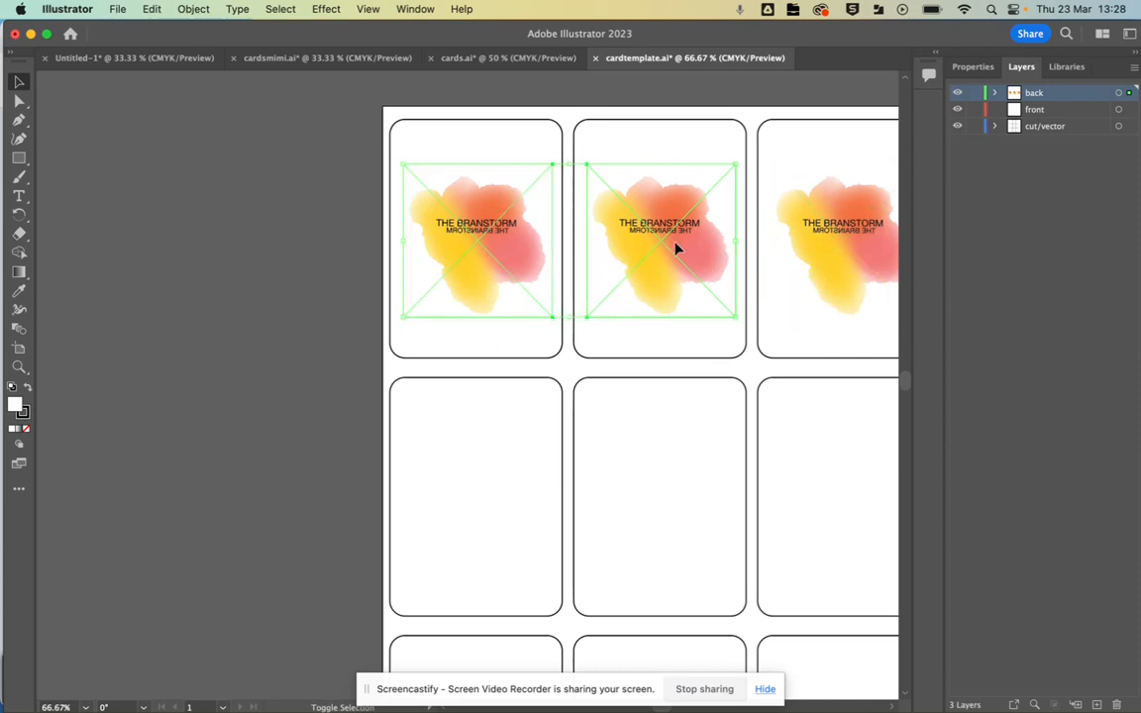
{"action": "mouse_move", "coordinate": [703, 281]}
{"action": "left_mouse_down"}
{"action": "mouse_move", "coordinate": [713, 274]}
{"action": "mouse_move", "coordinate": [711, 437]}
{"action": "mouse_move", "coordinate": [709, 275]}
{"action": "left_mouse_up"}
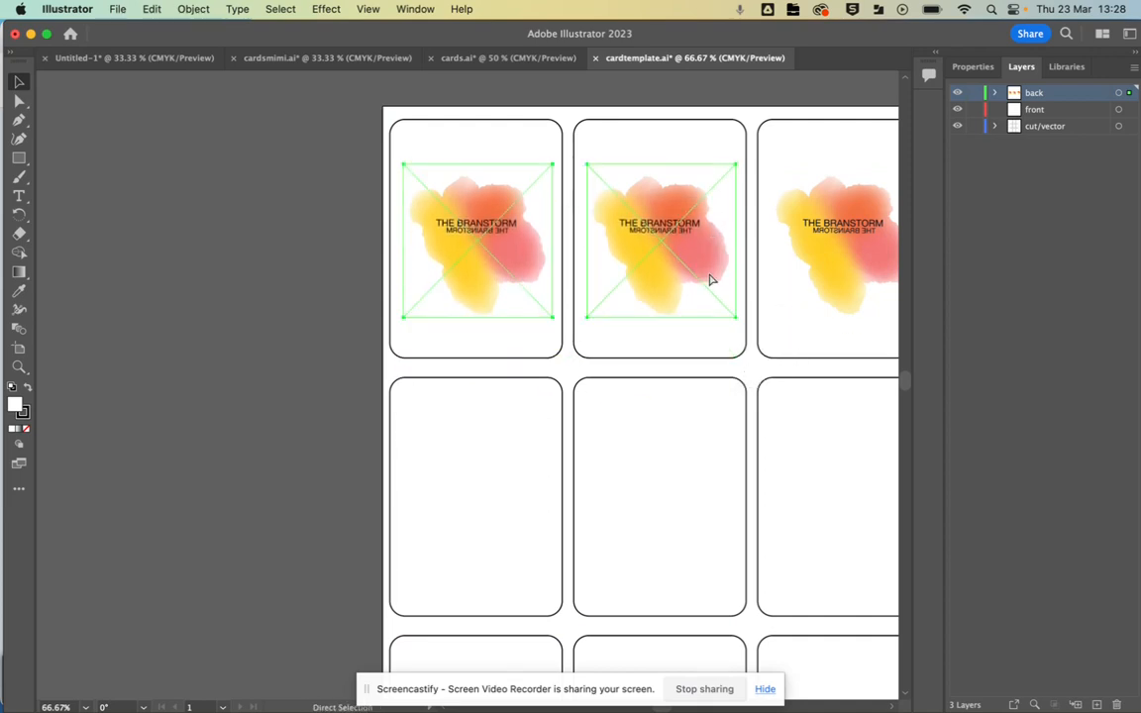
{"action": "left_click", "coordinate": [369, 279]}
- Select the three top-row images, copy them straight down onto the middle row, and repeat the copy for the bottom row
{"action": "left_click", "coordinate": [472, 242]}
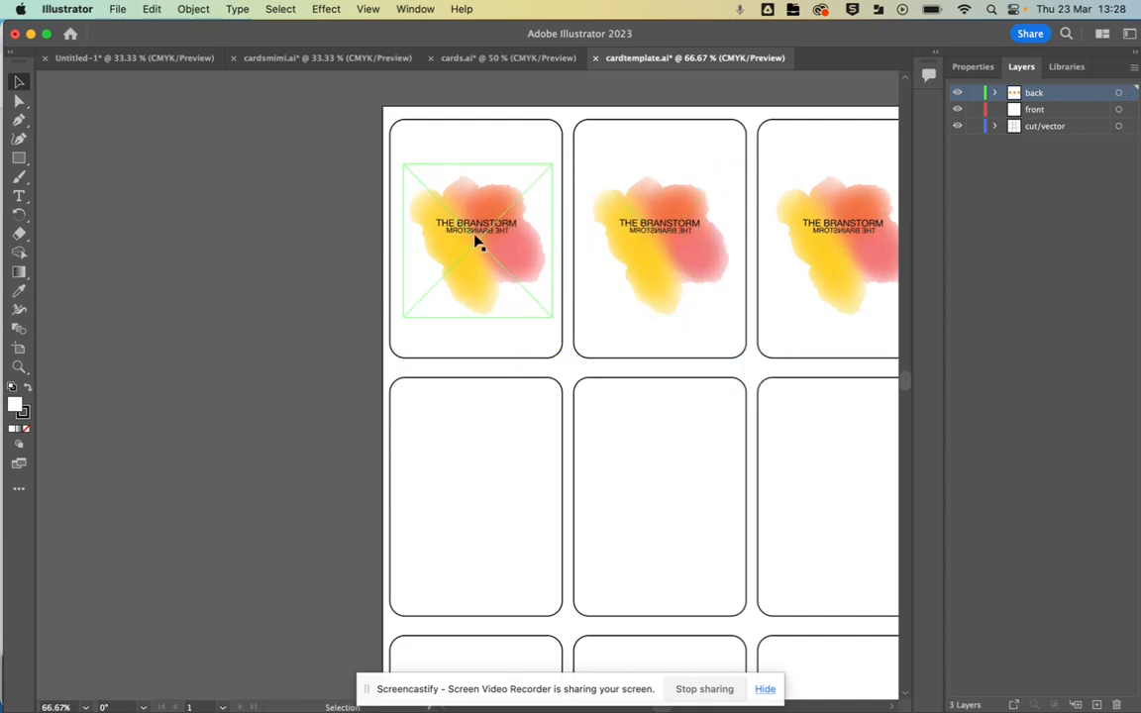
{"action": "left_click", "coordinate": [658, 251], "text": "shift"}
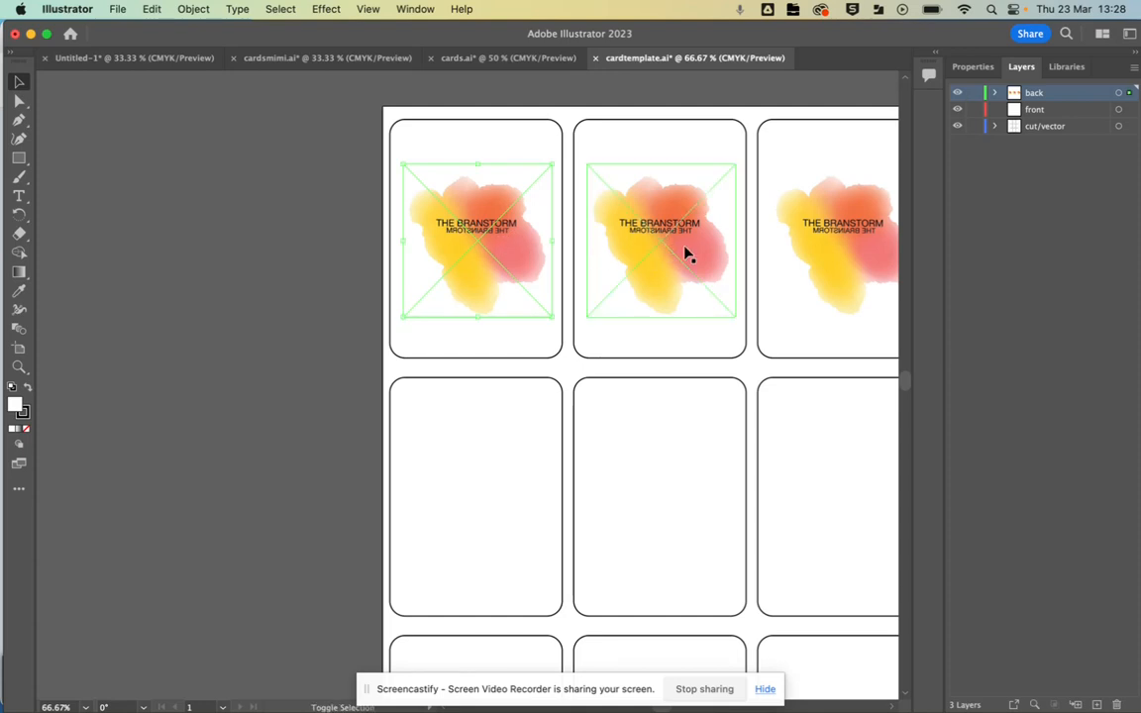
{"action": "left_click", "coordinate": [818, 258], "text": "shift"}
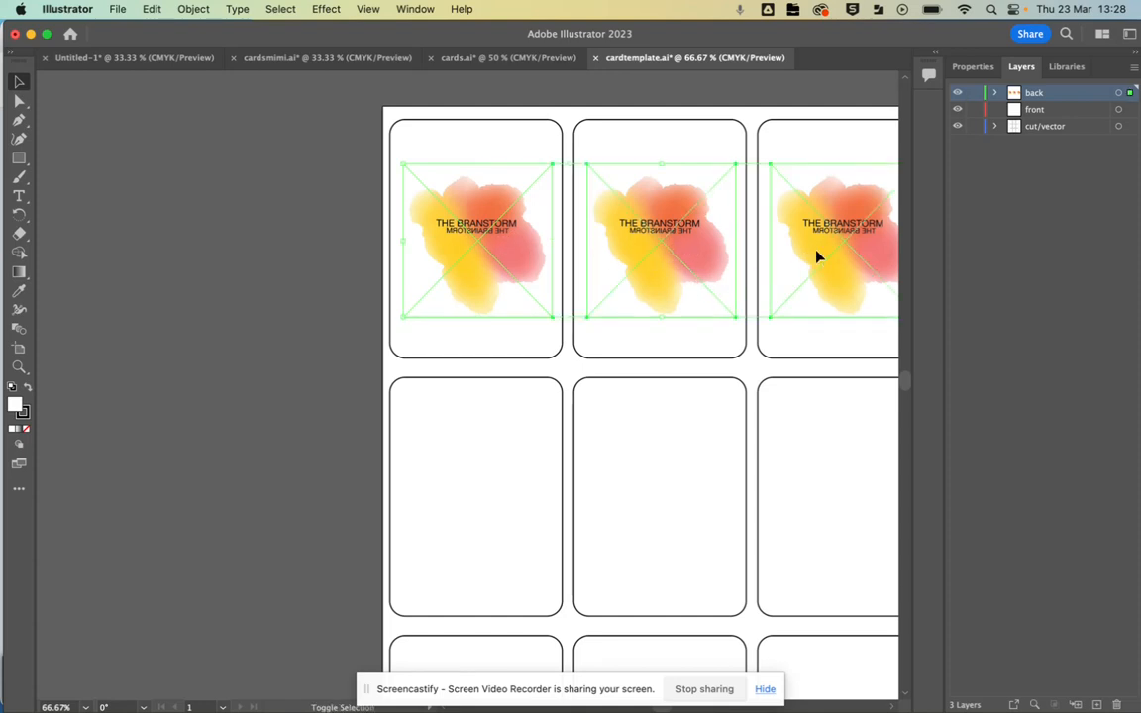
{"action": "left_click_drag", "start_coordinate": [709, 323], "coordinate": [711, 503]}
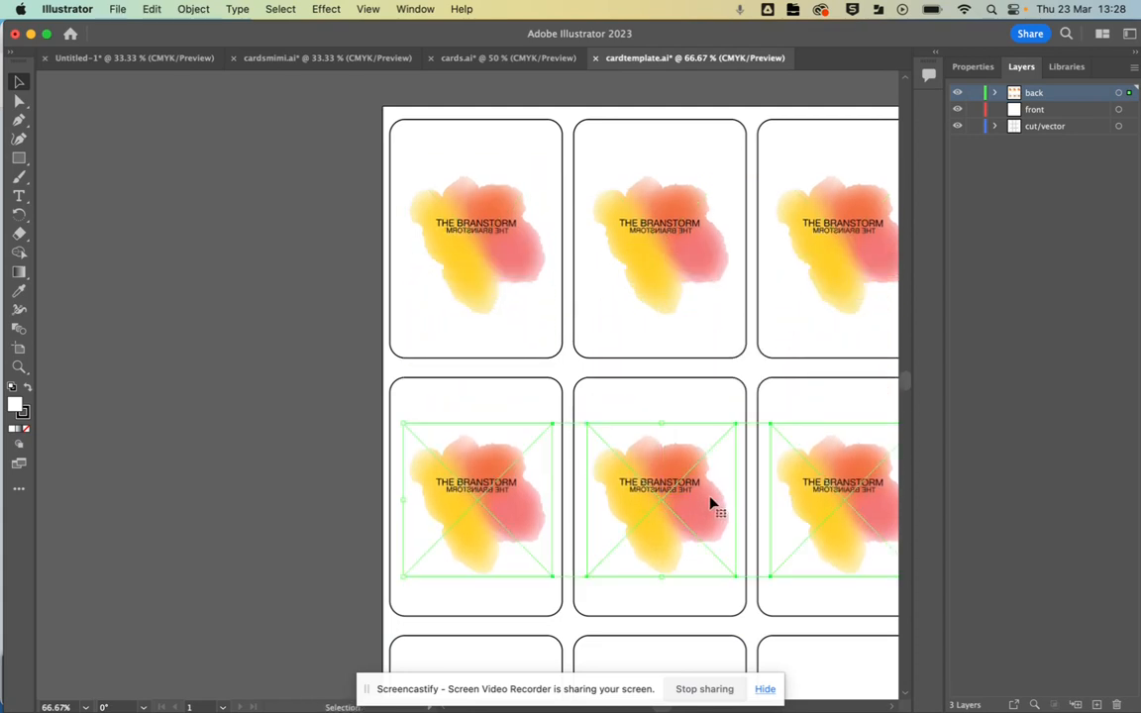
{"action": "left_click", "coordinate": [709, 501]}
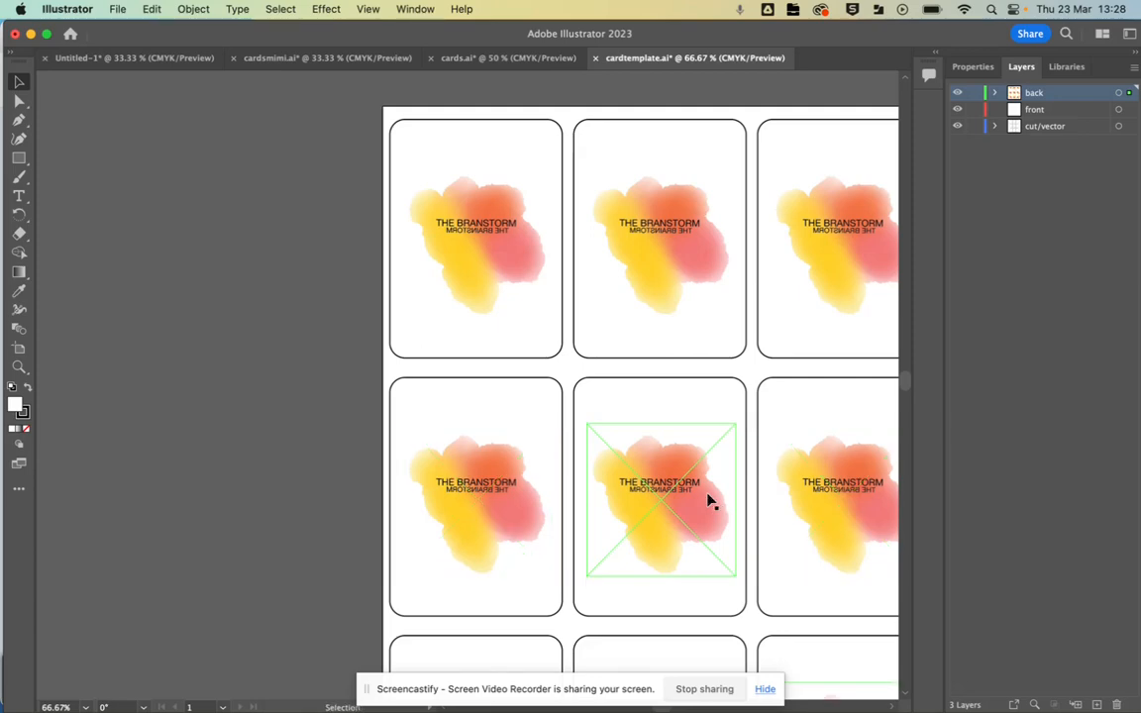
{"action": "scroll", "coordinate": [709, 503], "scroll_direction": "up", "scroll_amount": 1}
{"action": "scroll", "coordinate": [709, 503], "scroll_direction": "down", "scroll_amount": 4}
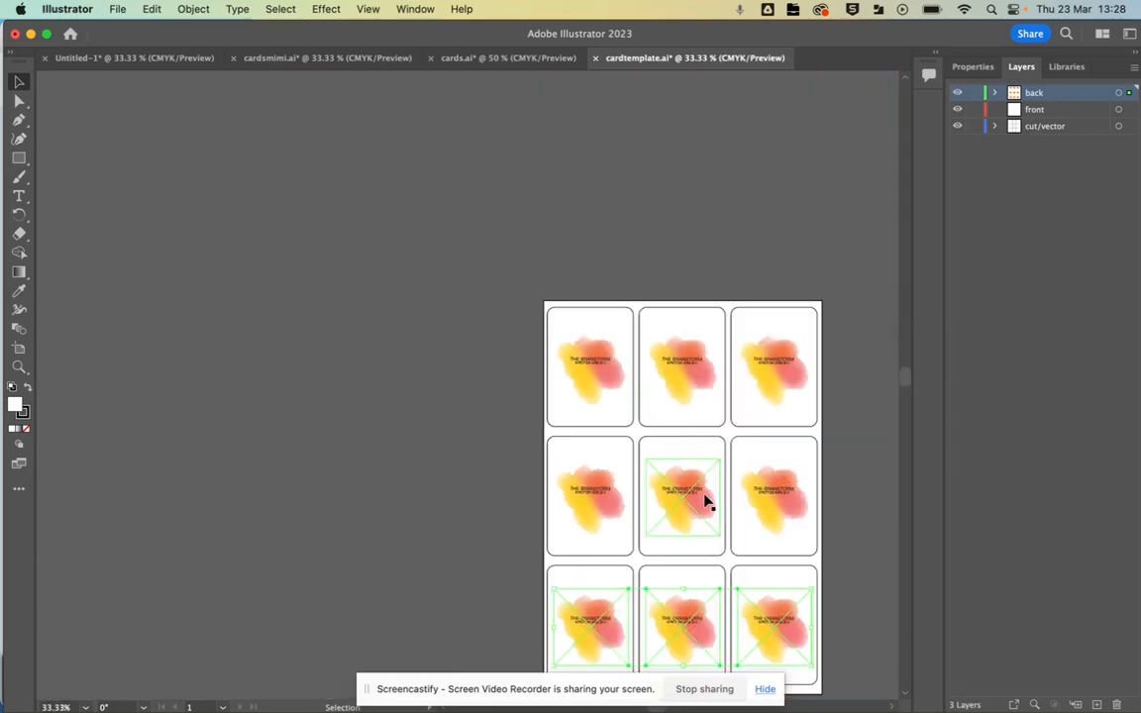
{"action": "scroll", "coordinate": [513, 379], "scroll_direction": "up", "scroll_amount": 1}
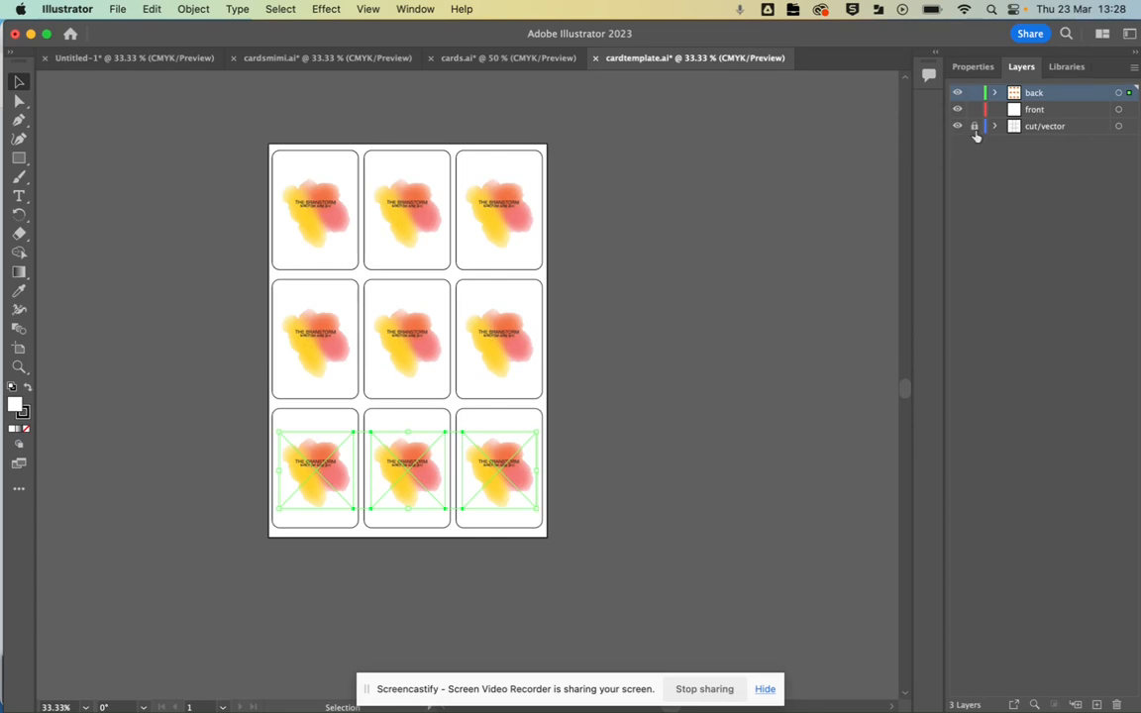
- Make the front layer active and hide the back layer
{"action": "left_click", "coordinate": [1033, 110]}
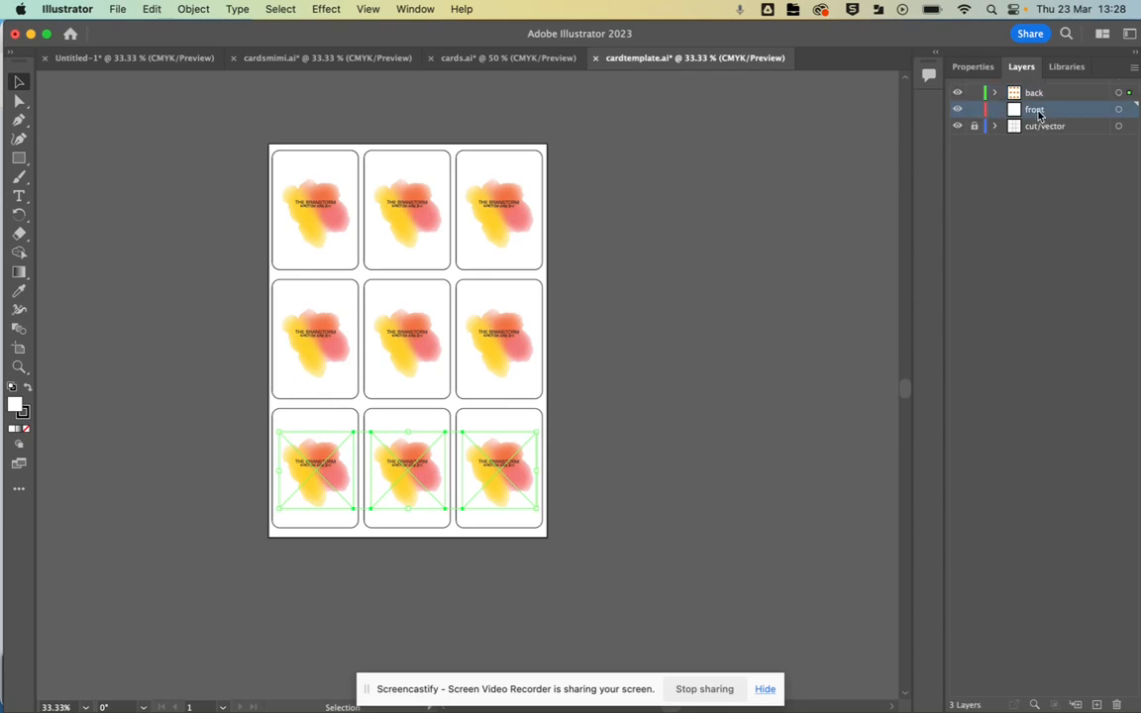
{"action": "left_click", "coordinate": [957, 93]}
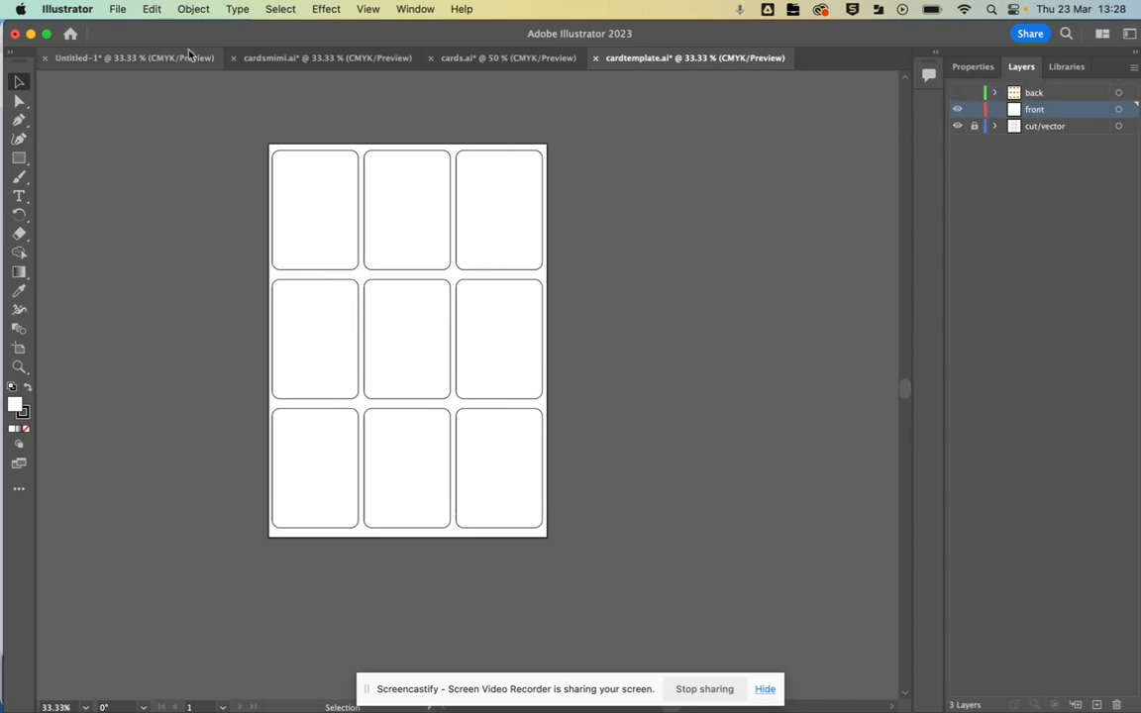
- Add the two-line text "Question:" / "What is your dog's name?" to the top-left card and move it within the card outline
{"action": "left_click", "coordinate": [20, 198]}
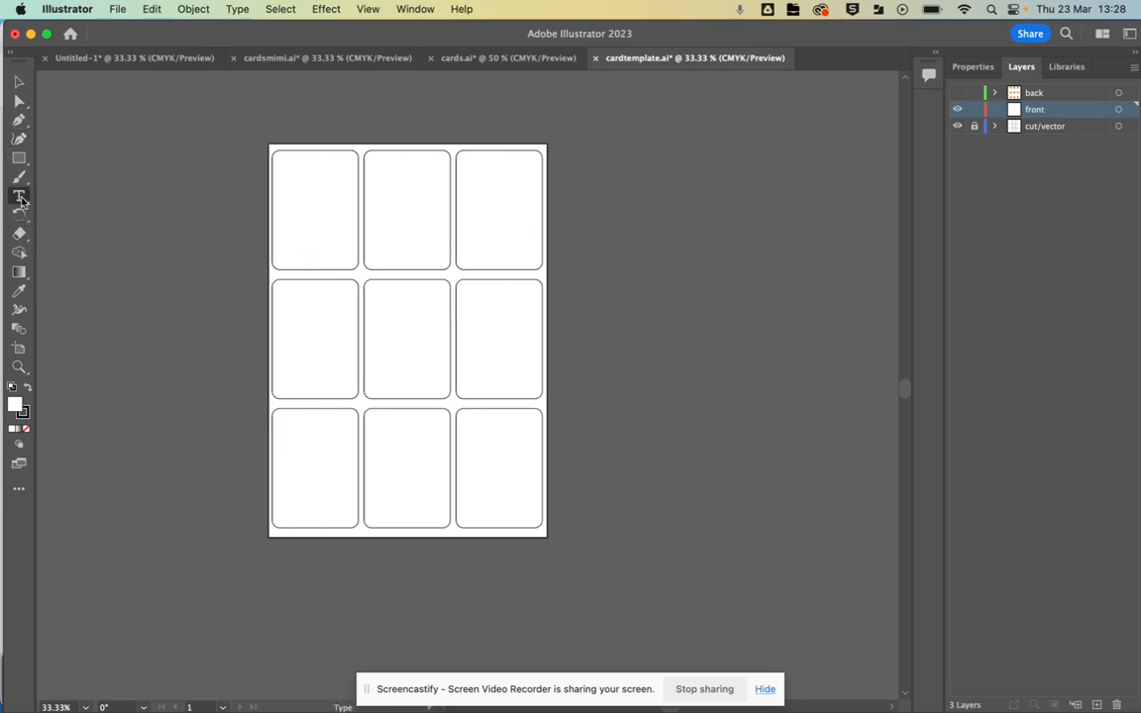
{"action": "left_click", "coordinate": [310, 202]}
{"action": "scroll", "coordinate": [310, 198], "scroll_direction": "down", "scroll_amount": 1}
{"action": "scroll", "coordinate": [310, 195], "scroll_direction": "up", "scroll_amount": 4}
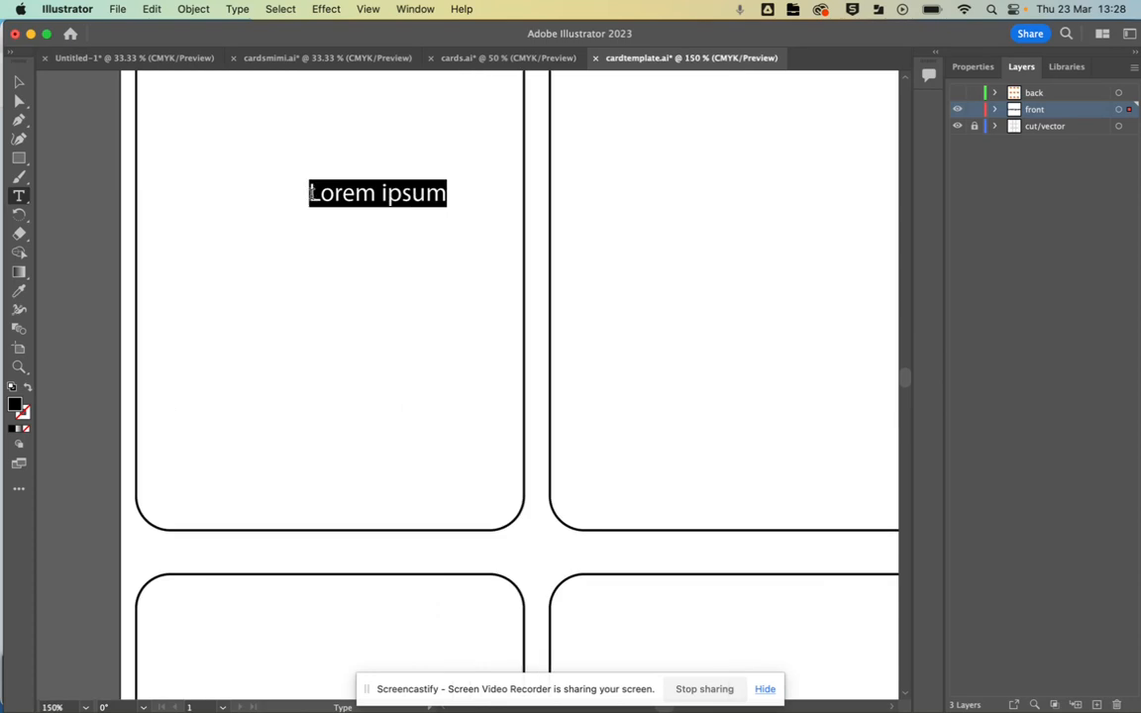
{"action": "type", "text": "Quest"}
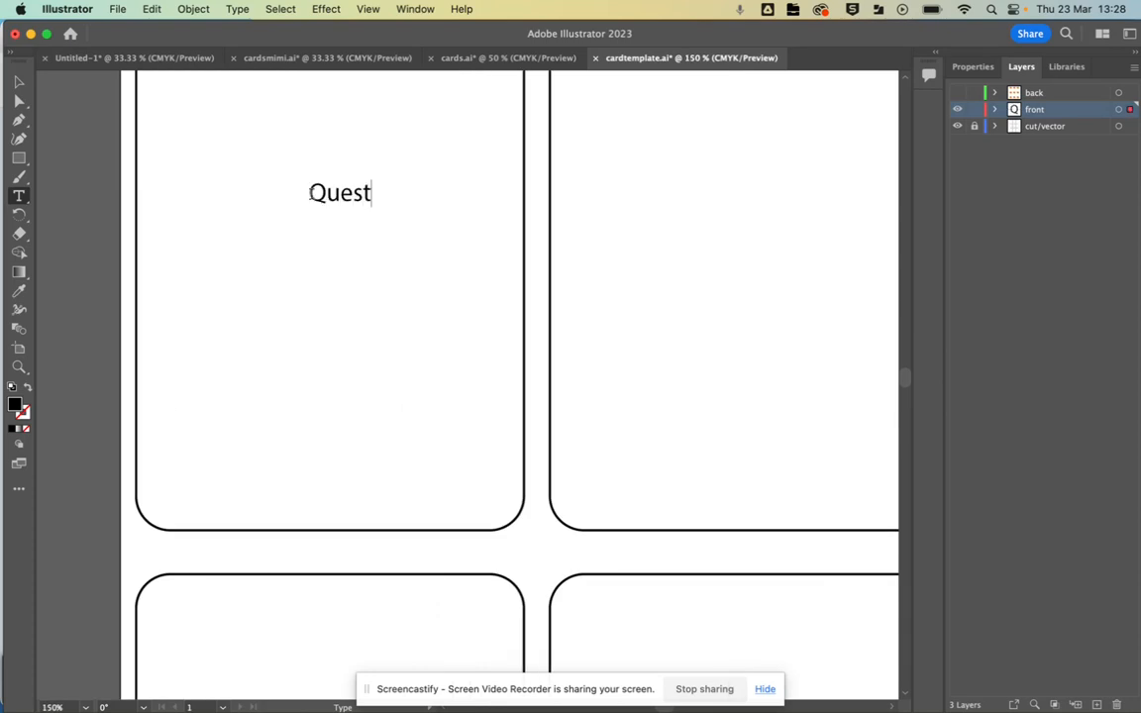
{"action": "type", "text": "ion:"}
{"action": "key", "text": "Return"}
{"action": "type", "text": "What is your "}
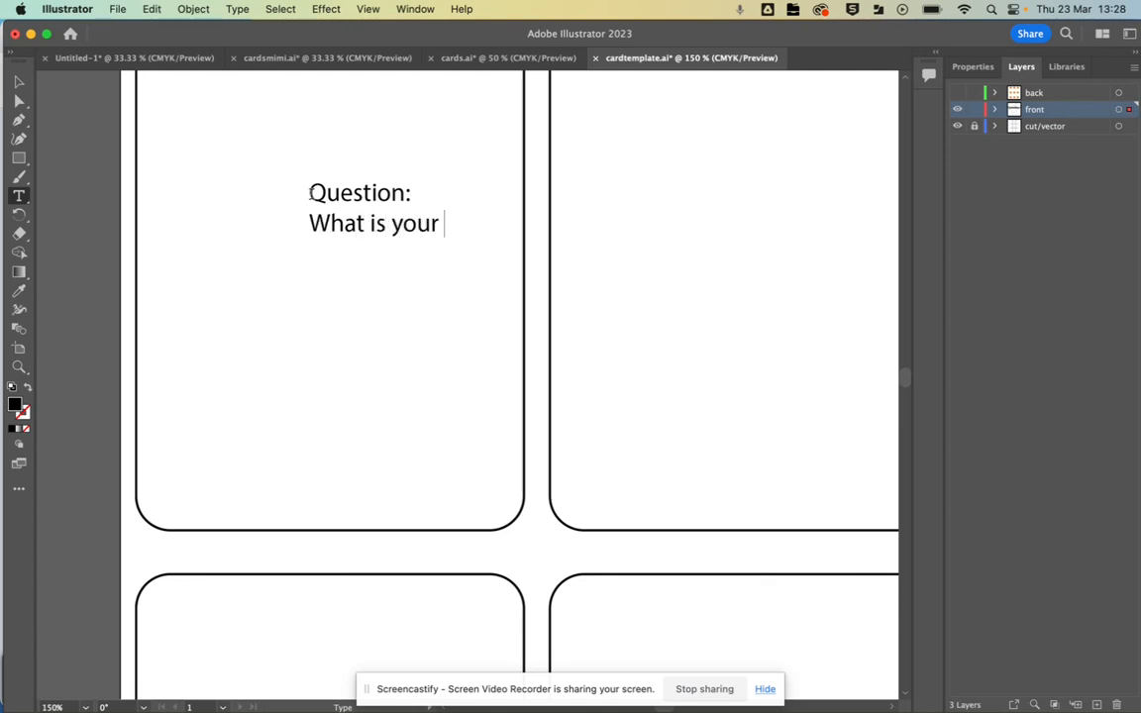
{"action": "type", "text": "dog's name"}
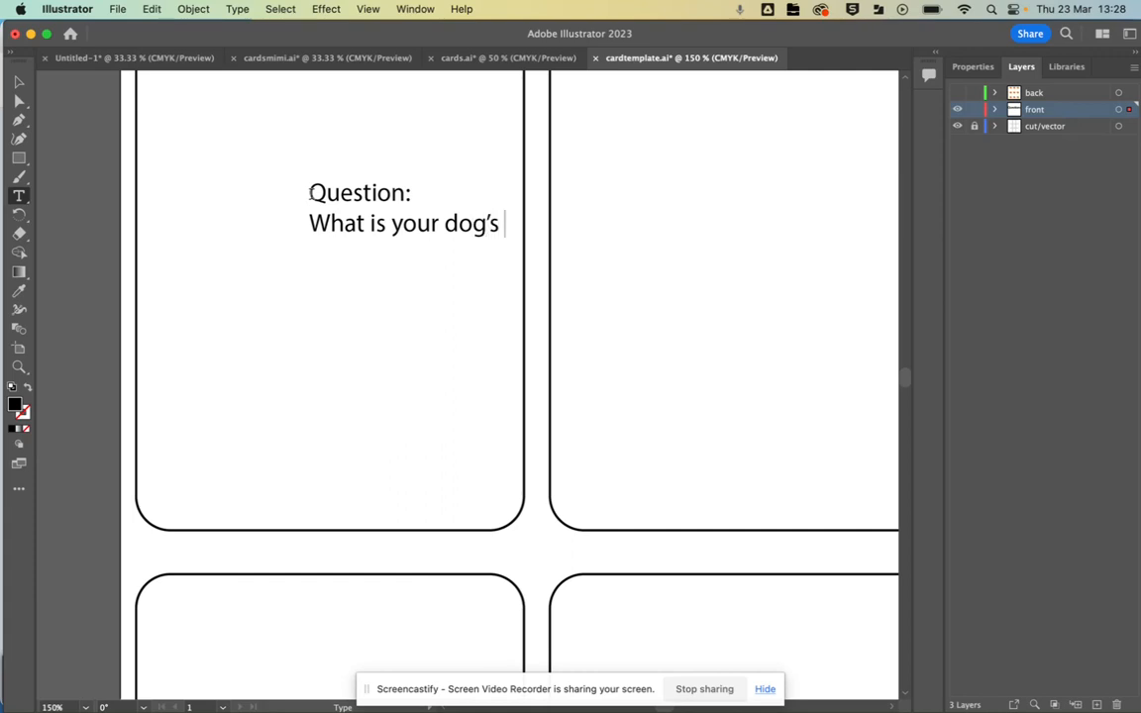
{"action": "type", "text": "?"}
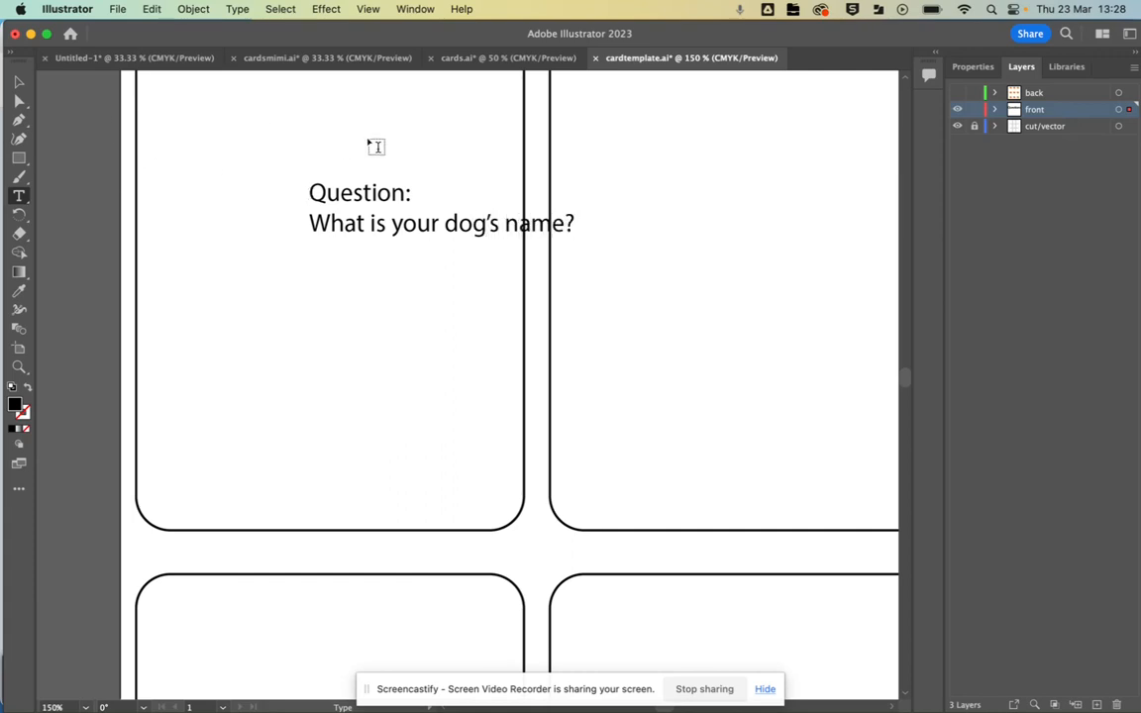
{"action": "left_click", "coordinate": [18, 81]}
{"action": "left_click_drag", "start_coordinate": [336, 203], "coordinate": [255, 196]}
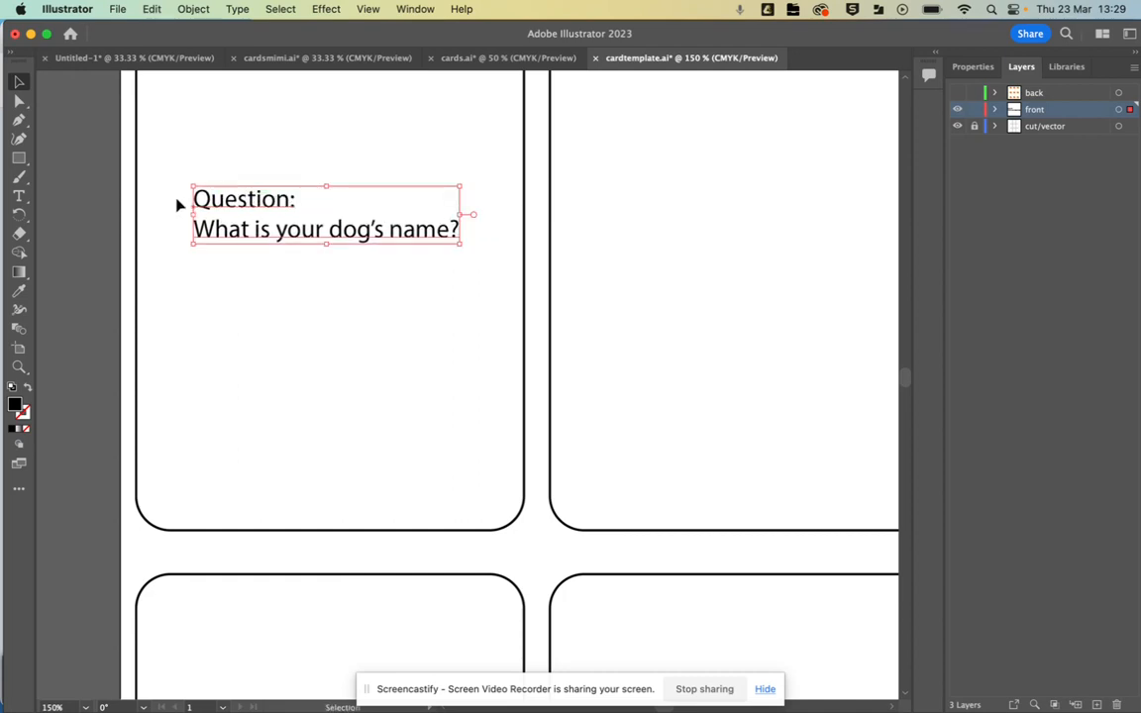
- Select both lines of the question text on the first card and centre-align them
{"action": "double_click", "coordinate": [209, 208]}
{"action": "triple_click", "coordinate": [210, 208]}
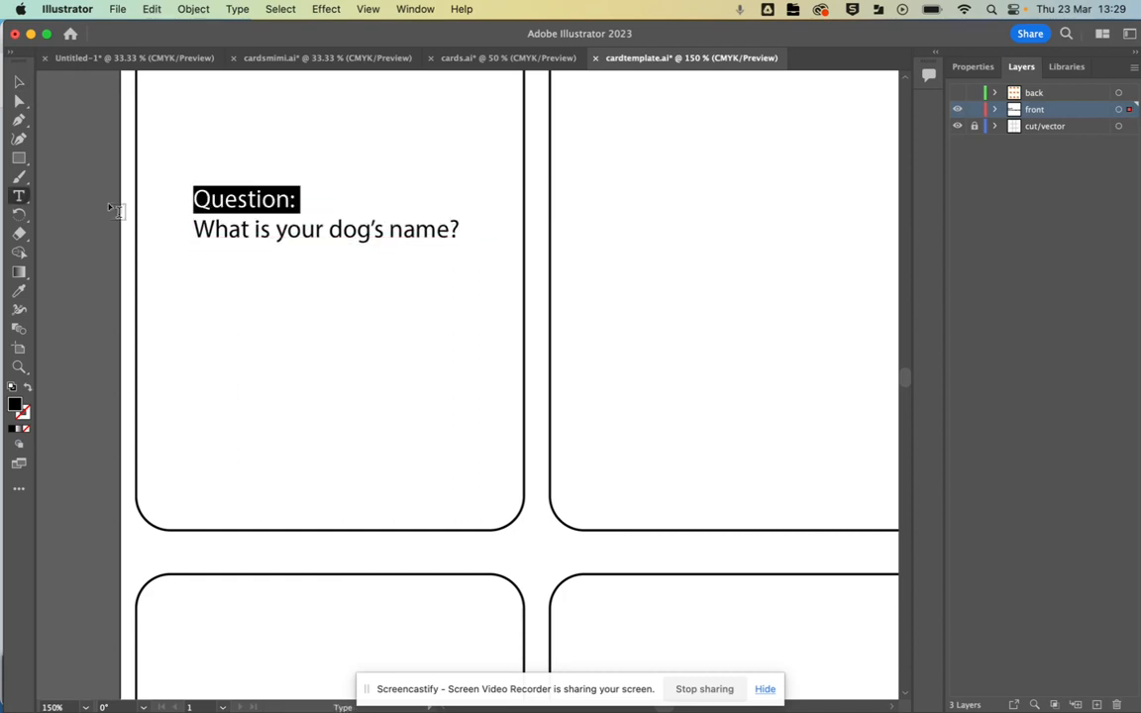
{"action": "left_click", "coordinate": [20, 199]}
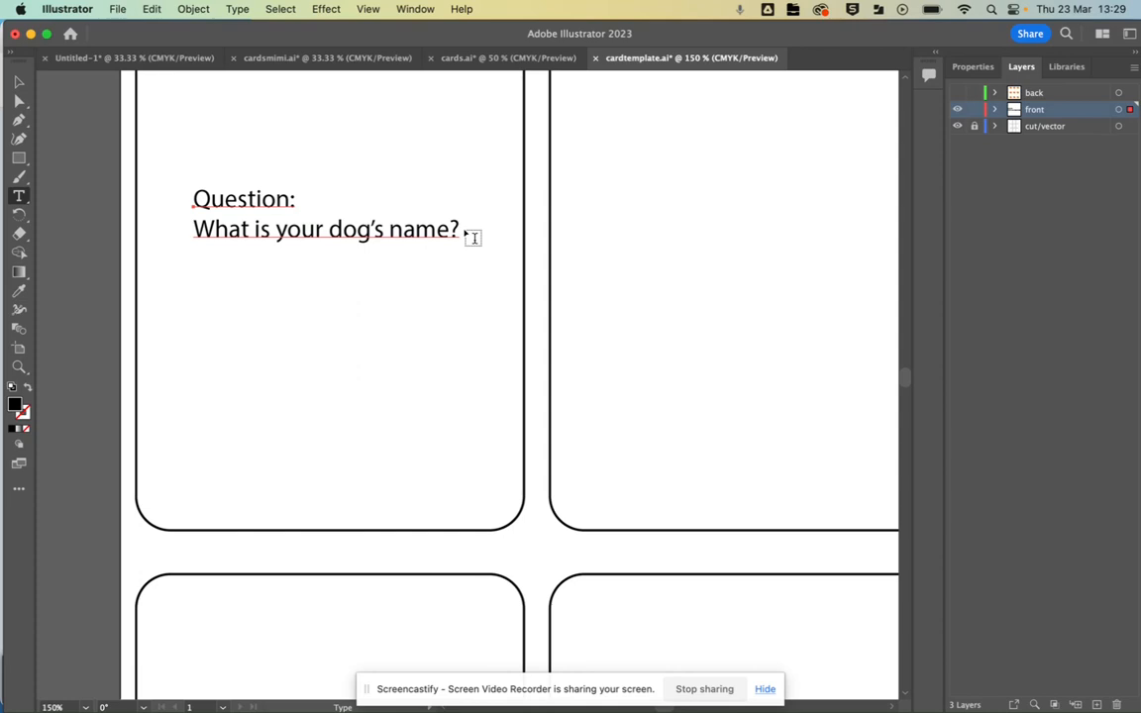
{"action": "left_click_drag", "start_coordinate": [463, 230], "coordinate": [278, 212]}
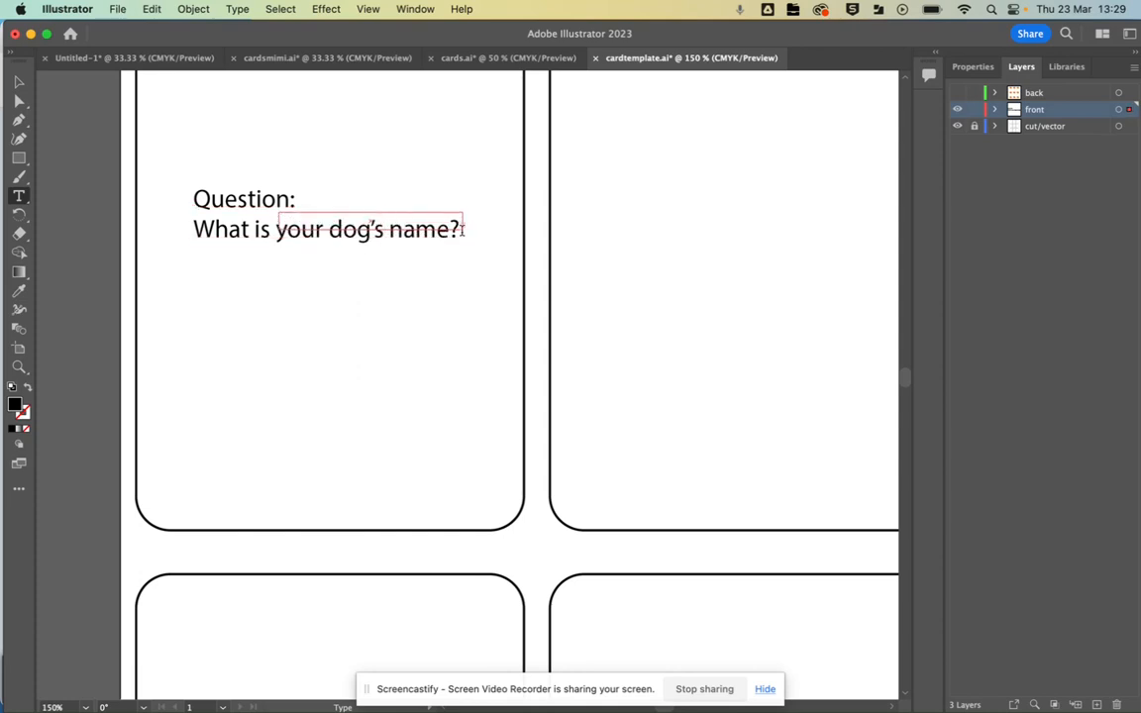
{"action": "triple_click", "coordinate": [238, 198]}
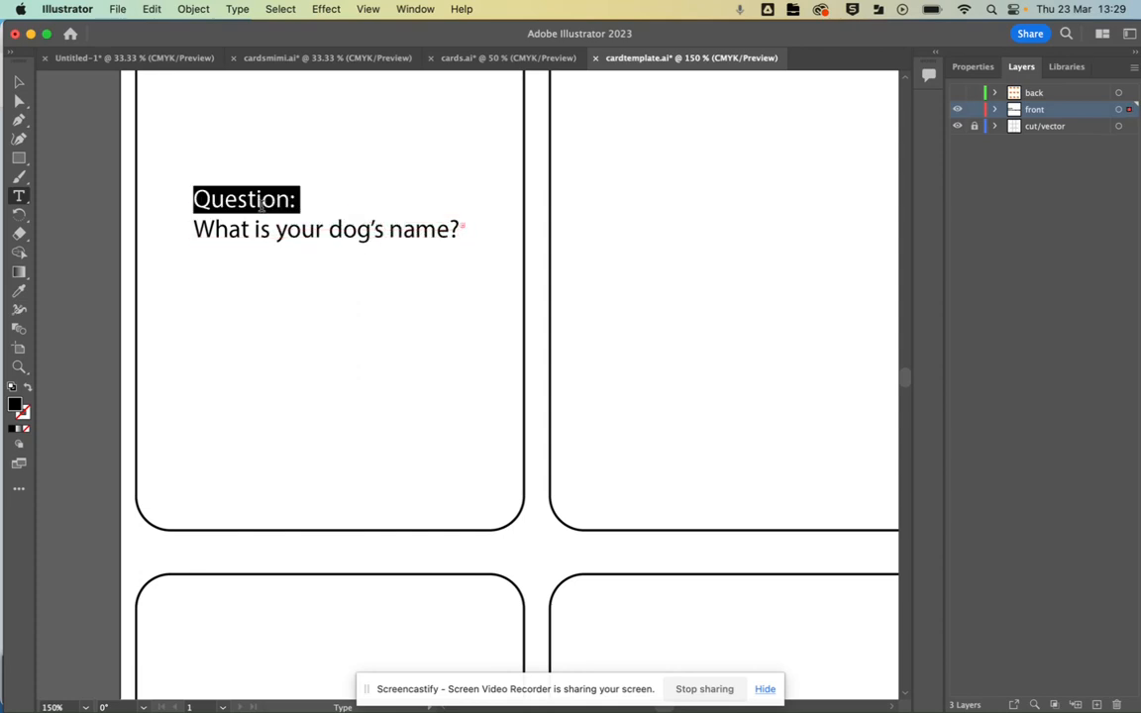
{"action": "left_click", "coordinate": [254, 203]}
{"action": "left_click_drag", "start_coordinate": [193, 199], "coordinate": [457, 242]}
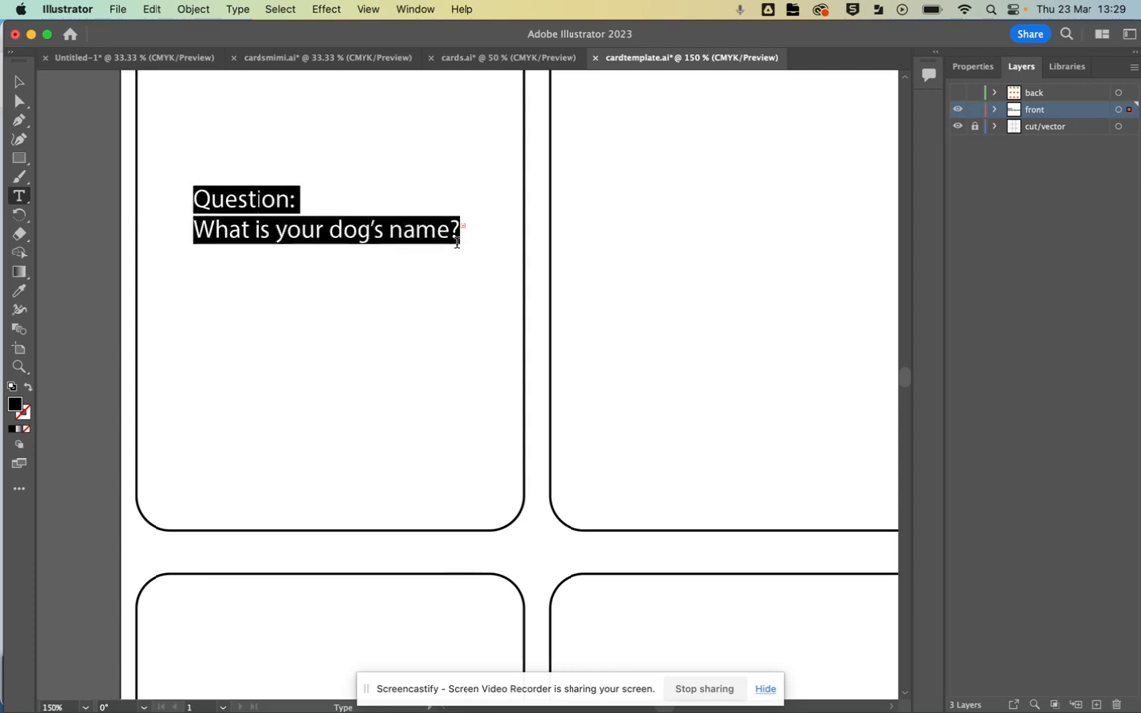
{"action": "left_click", "coordinate": [977, 68]}
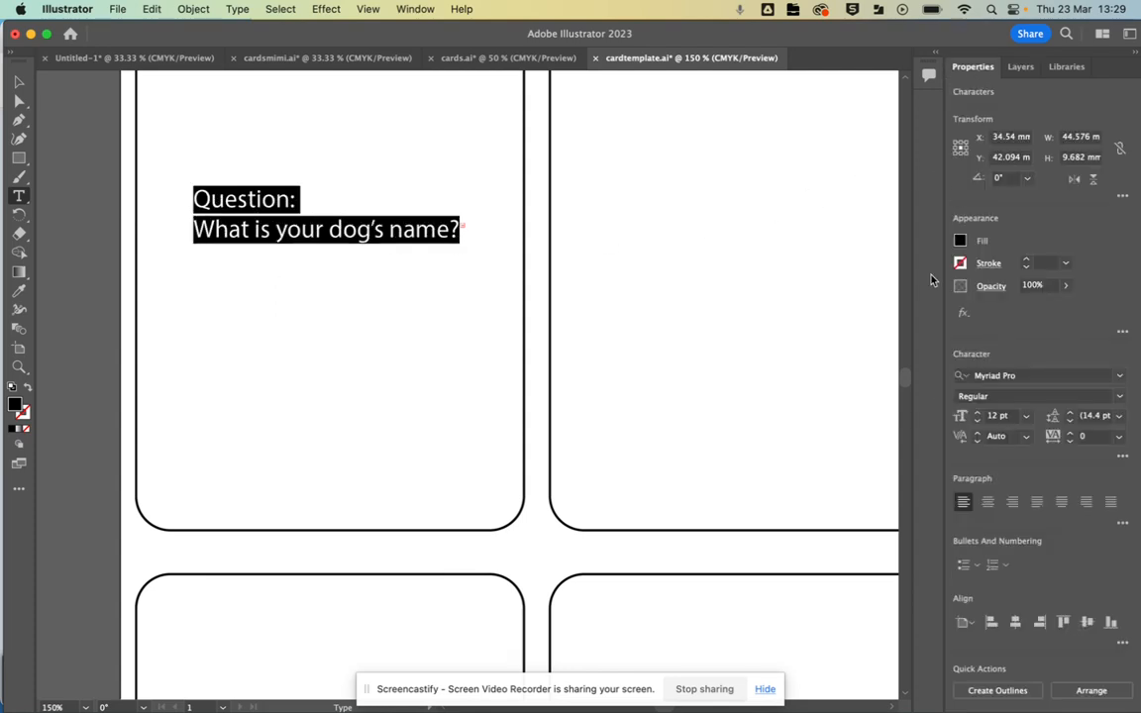
{"action": "left_click", "coordinate": [987, 502]}
- Set the font size of the selected question text to 18 pt
{"action": "left_click", "coordinate": [977, 415]}
{"action": "left_click", "coordinate": [978, 415]}
{"action": "left_click", "coordinate": [978, 415]}
{"action": "left_click", "coordinate": [977, 415]}
{"action": "left_click", "coordinate": [977, 414]}
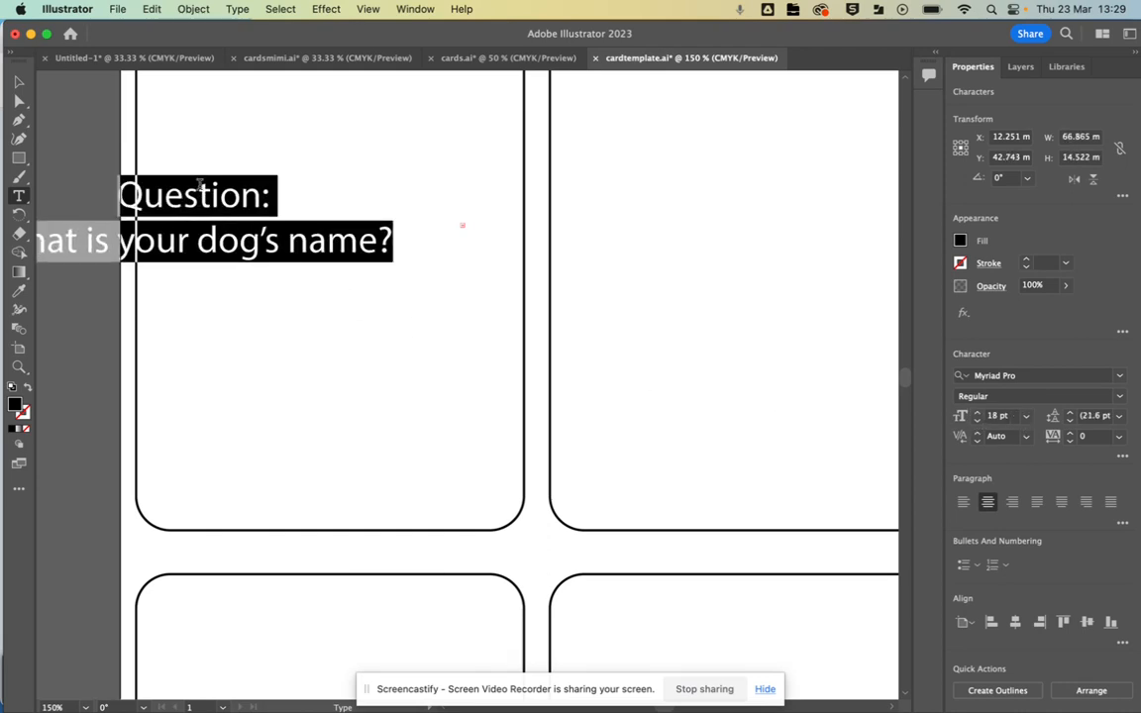
- Break the question onto a new line before "dog's name?" and position the text block centrally across the first card
{"action": "left_click_drag", "start_coordinate": [183, 205], "coordinate": [364, 210]}
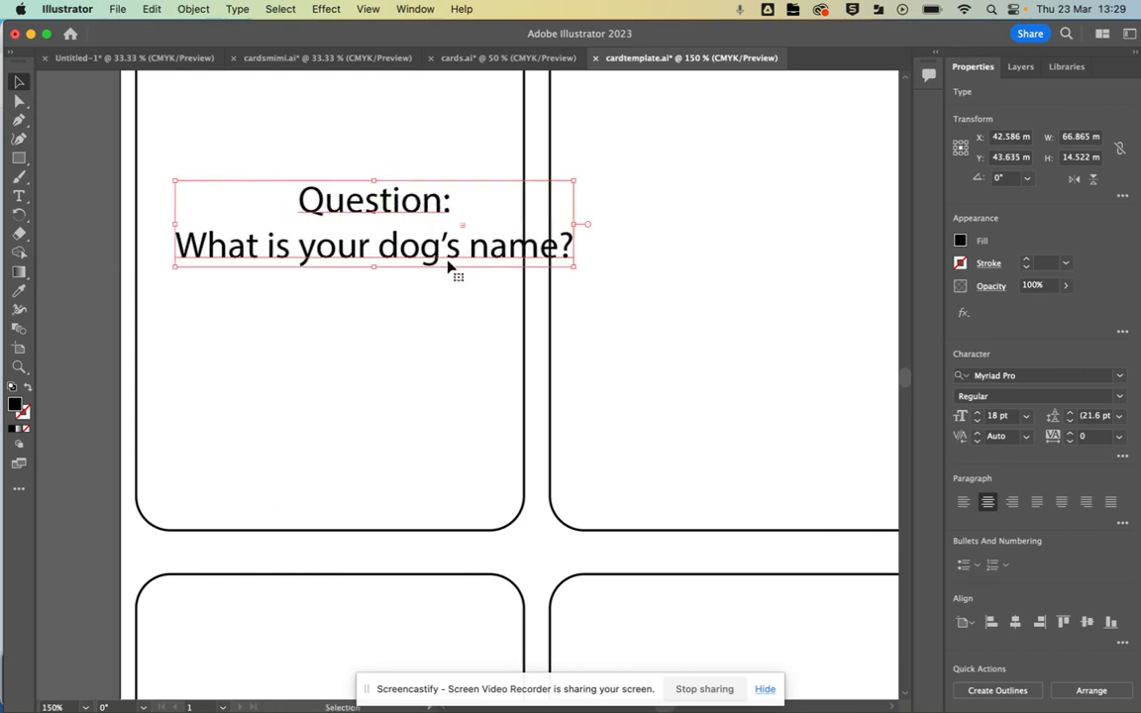
{"action": "left_click", "coordinate": [18, 195]}
{"action": "left_click", "coordinate": [216, 249]}
{"action": "left_click", "coordinate": [397, 248]}
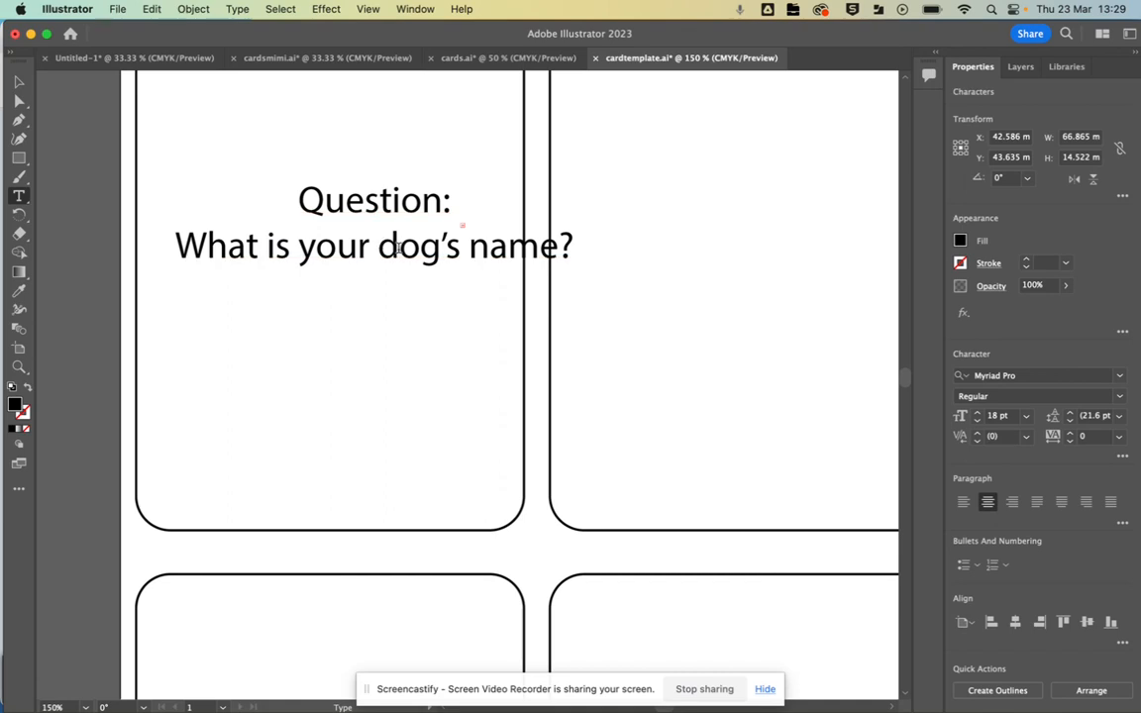
{"action": "key", "text": "Return"}
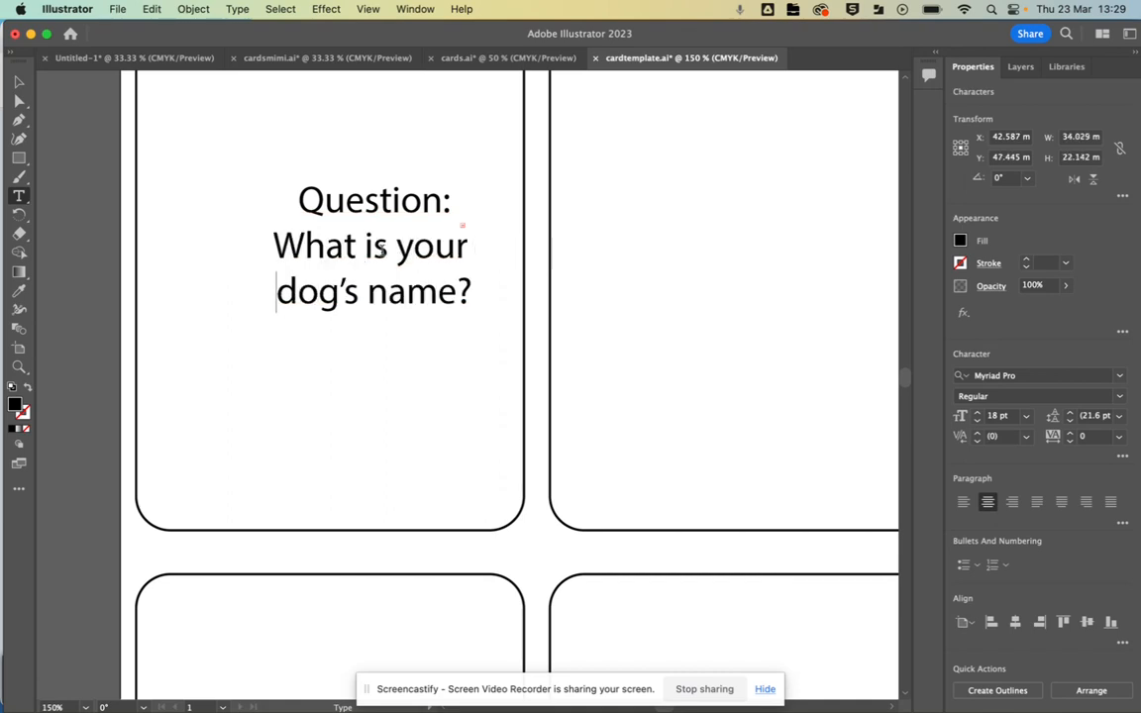
{"action": "left_click", "coordinate": [17, 79]}
{"action": "left_click_drag", "start_coordinate": [371, 218], "coordinate": [327, 227]}
- Duplicate the question text horizontally onto the second card, and repeat the duplication for the third card in the top row
{"action": "scroll", "coordinate": [333, 193], "scroll_direction": "up", "scroll_amount": 3}
{"action": "scroll", "coordinate": [333, 193], "scroll_direction": "down", "scroll_amount": 5}
{"action": "key", "text": "Delete"}
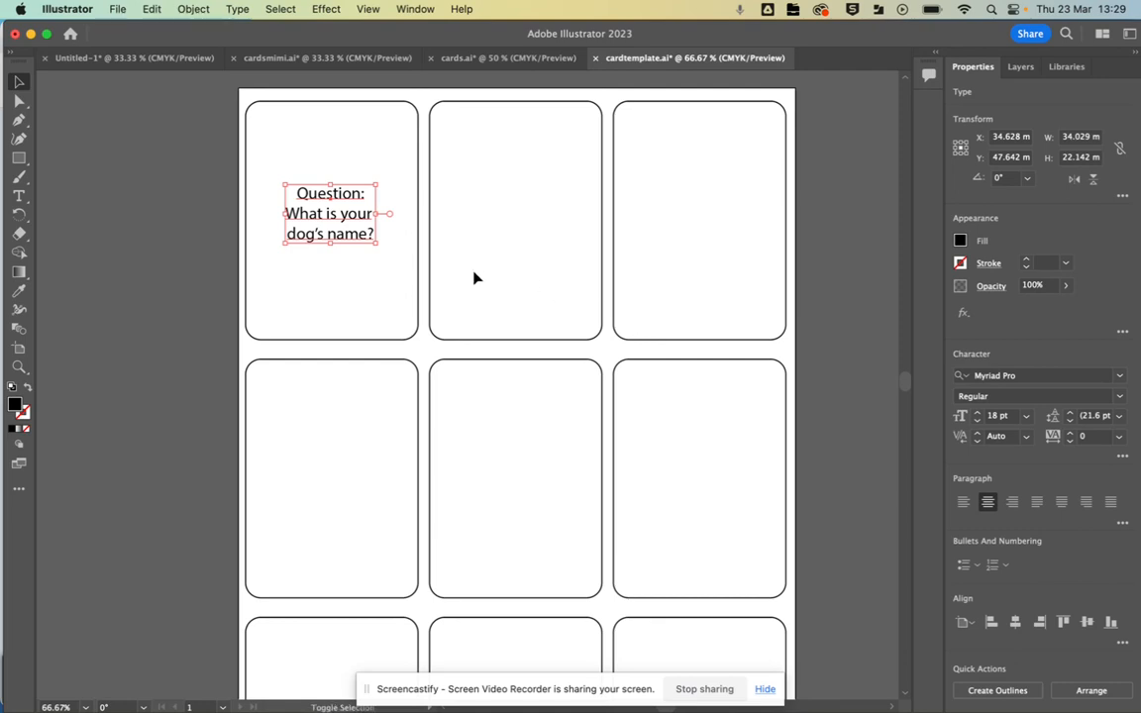
{"action": "left_click", "coordinate": [367, 220], "text": "shift"}
{"action": "left_click_drag", "start_coordinate": [365, 224], "coordinate": [537, 239]}
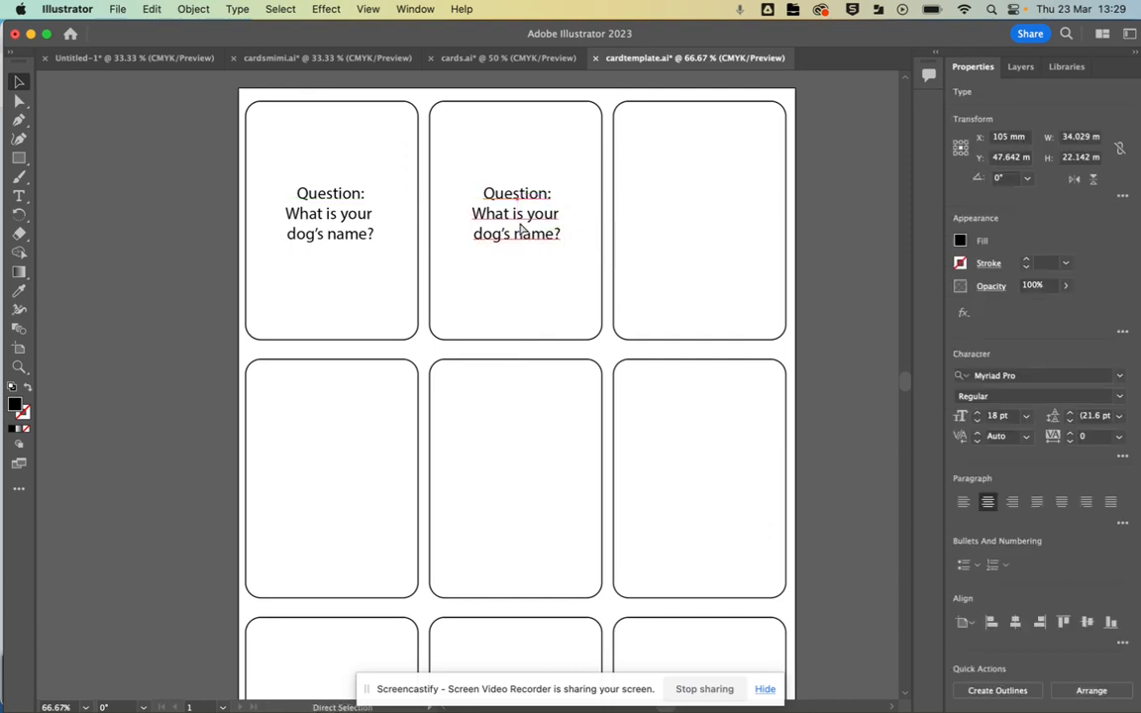
{"action": "key", "text": "super+d"}
- Select the three top-row question texts, copy them straight down onto the middle row, and repeat the copy for the bottom row
{"action": "left_click", "coordinate": [122, 270]}
{"action": "left_click", "coordinate": [346, 232]}
{"action": "left_click", "coordinate": [498, 223], "text": "shift"}
{"action": "left_click", "coordinate": [685, 222], "text": "shift"}
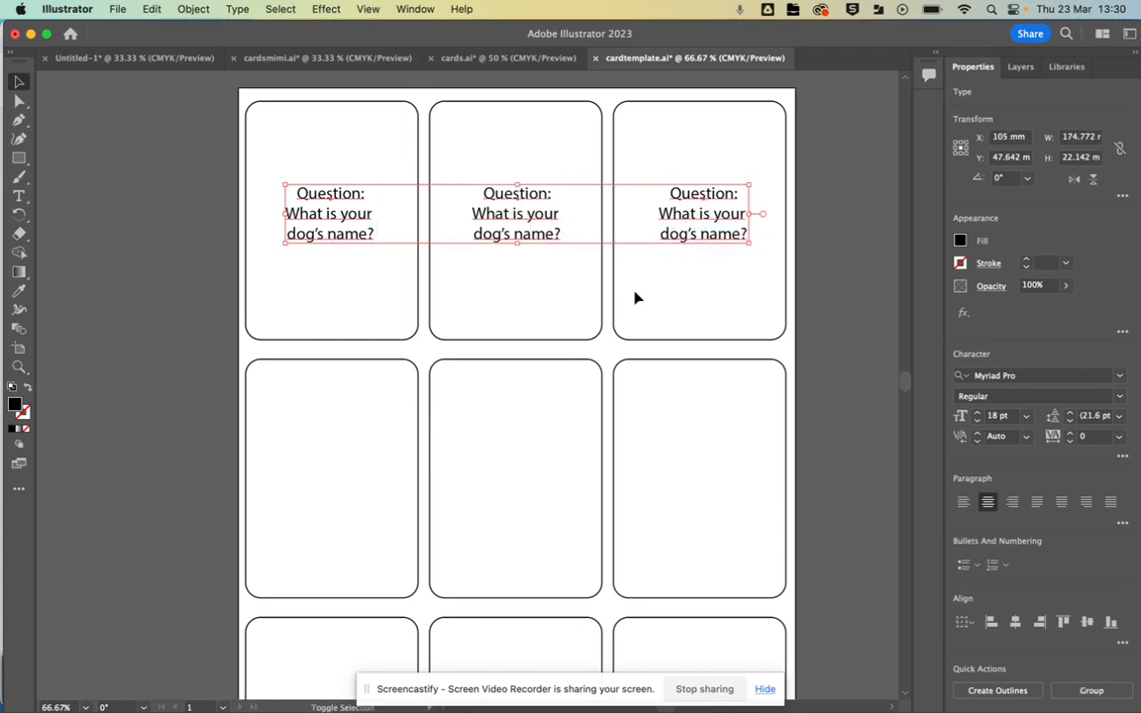
{"action": "left_click_drag", "start_coordinate": [525, 216], "coordinate": [543, 482]}
{"action": "key", "text": "super+d"}
{"action": "scroll", "coordinate": [544, 483], "scroll_direction": "up", "scroll_amount": 2}
{"action": "scroll", "coordinate": [564, 489], "scroll_direction": "down", "scroll_amount": 4}
{"action": "left_click_drag", "start_coordinate": [558, 489], "coordinate": [477, 394]}
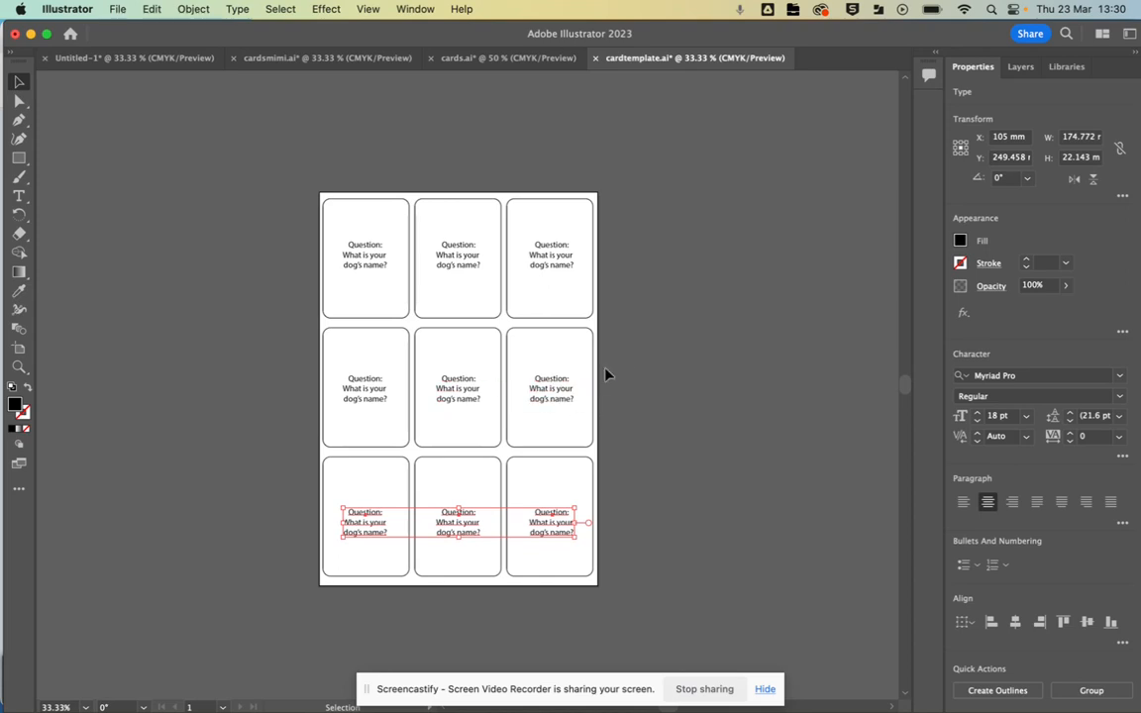
- Show only the back layer, hiding the front and cut/vector layers
{"action": "left_click", "coordinate": [1019, 66]}
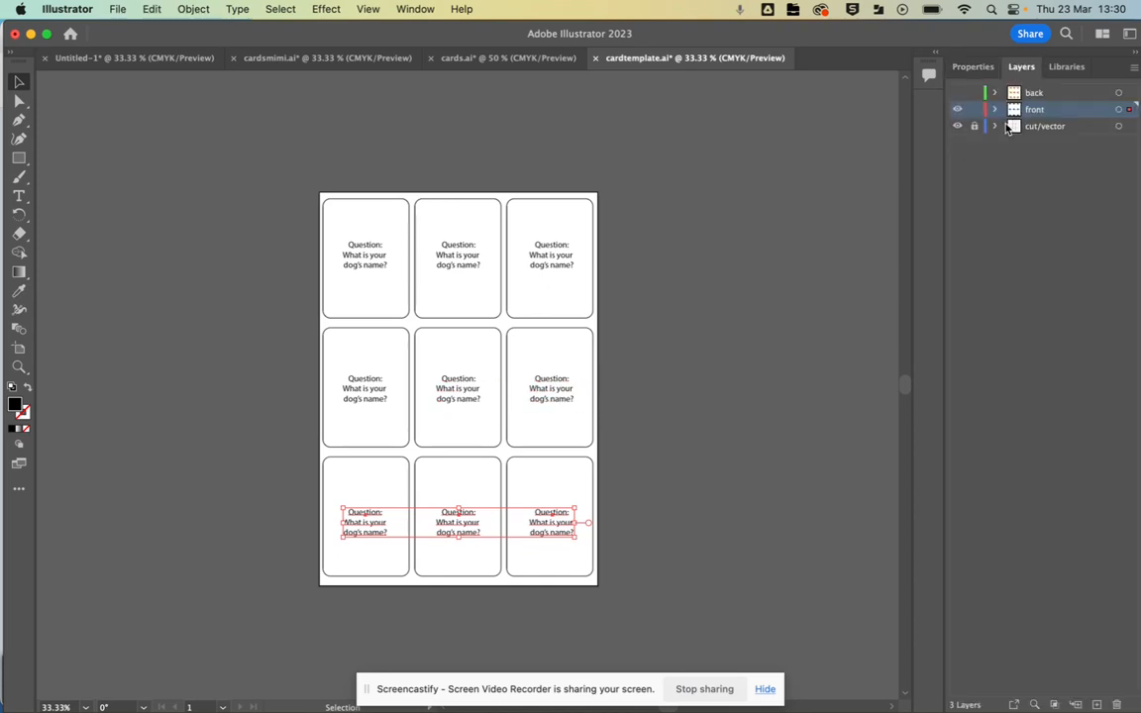
{"action": "left_click", "coordinate": [958, 109]}
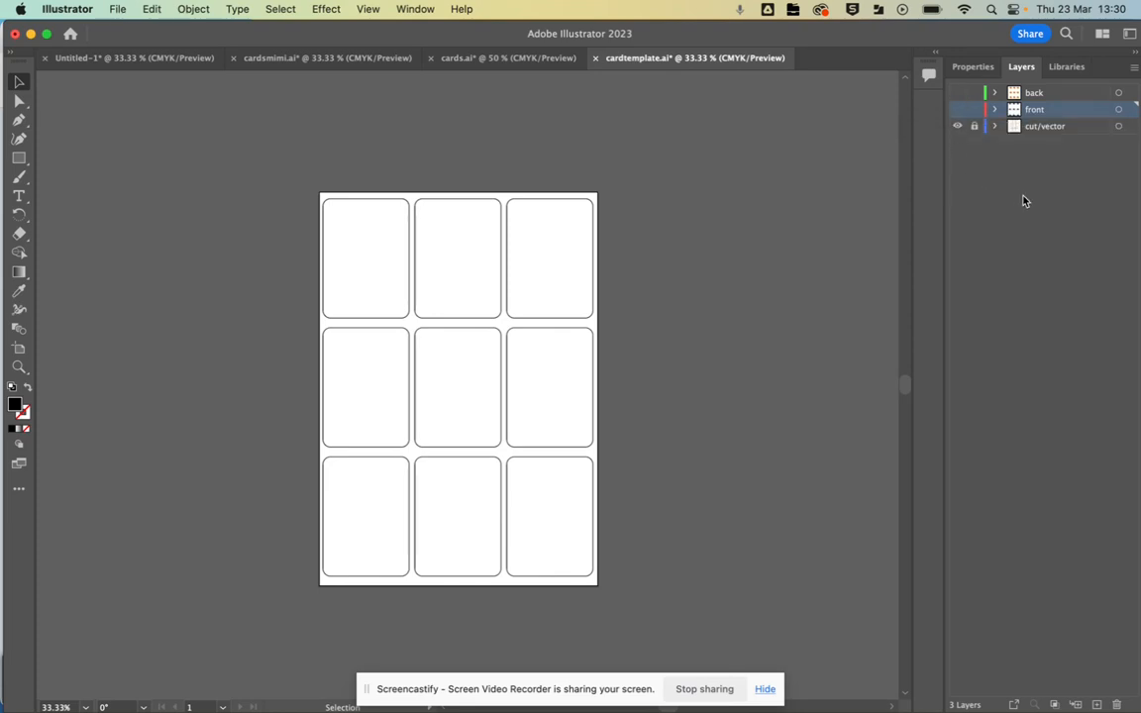
{"action": "left_click", "coordinate": [958, 111]}
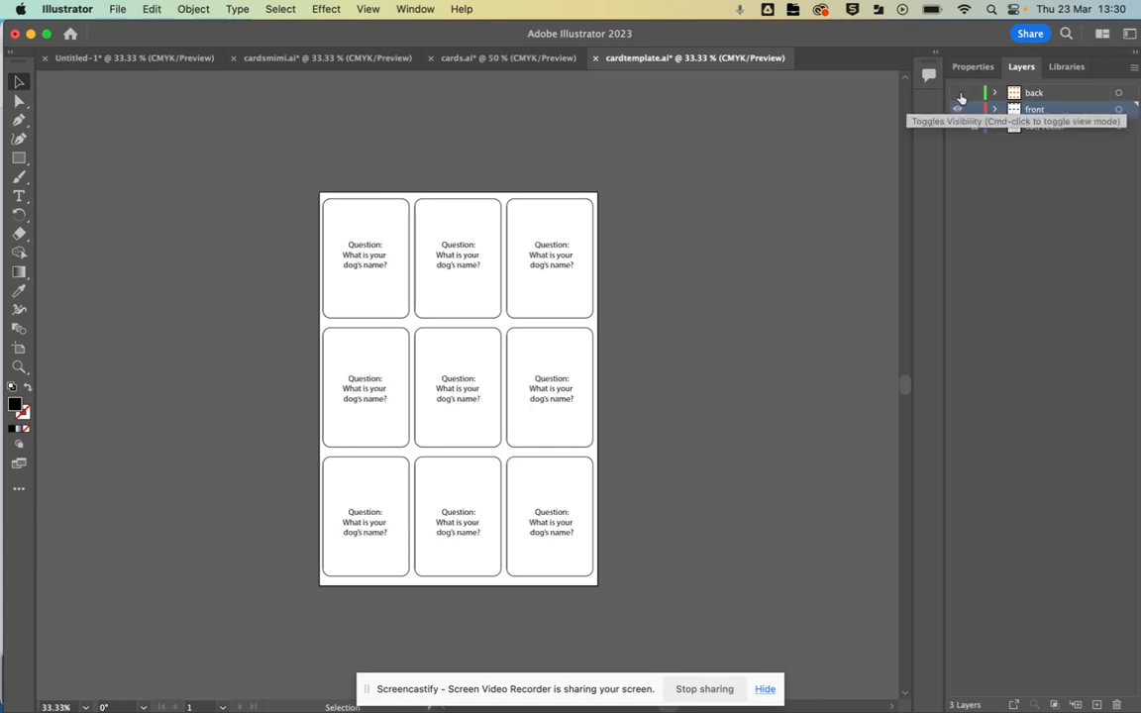
{"action": "left_click", "coordinate": [959, 94]}
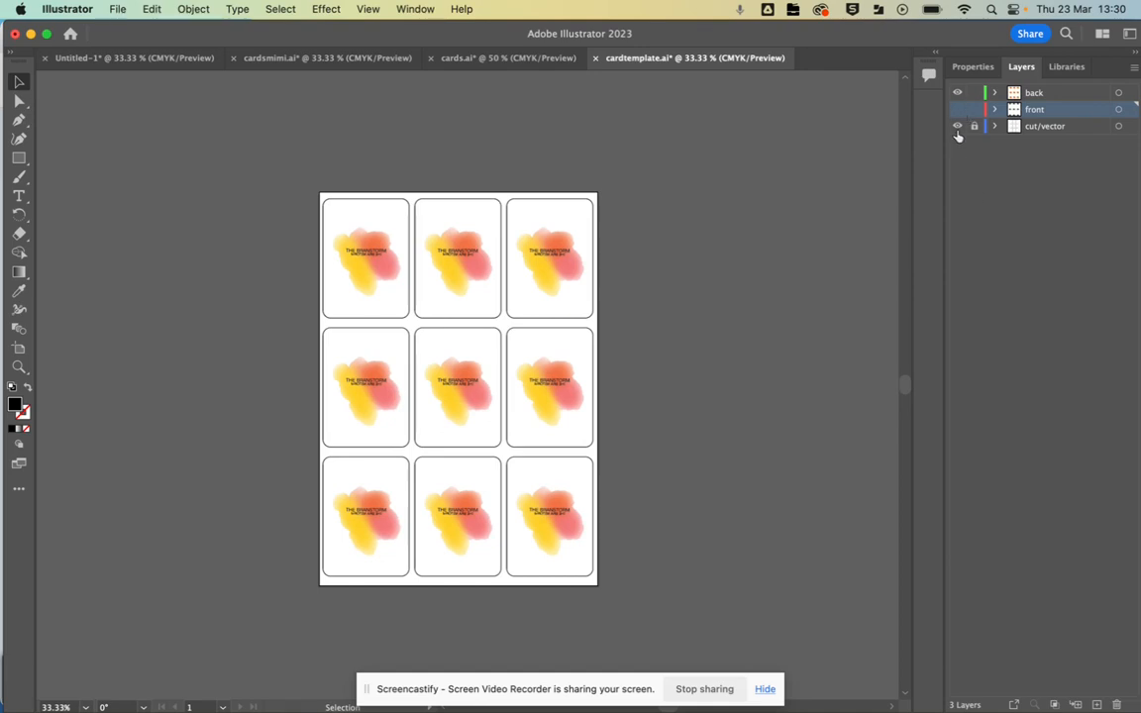
{"action": "left_click", "coordinate": [958, 127]}
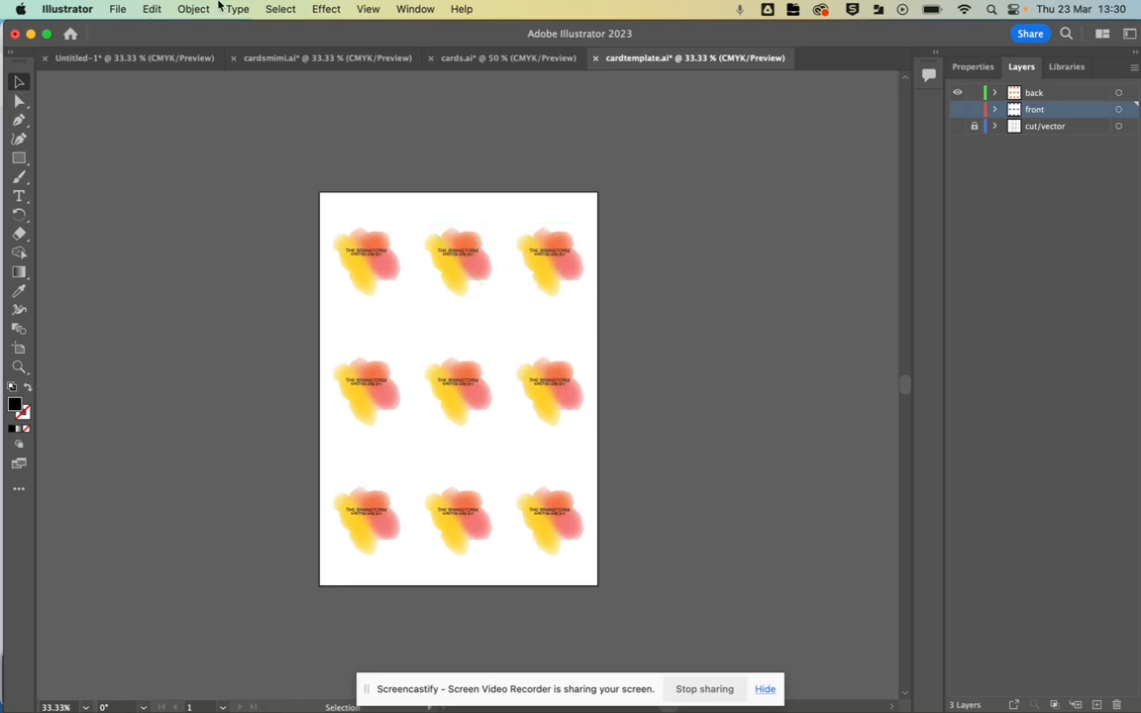
- Save the document on the computer as an Adobe PDF named cardback.pdf in Downloads, using the Illustrator Default preset
{"action": "left_click", "coordinate": [115, 10]}
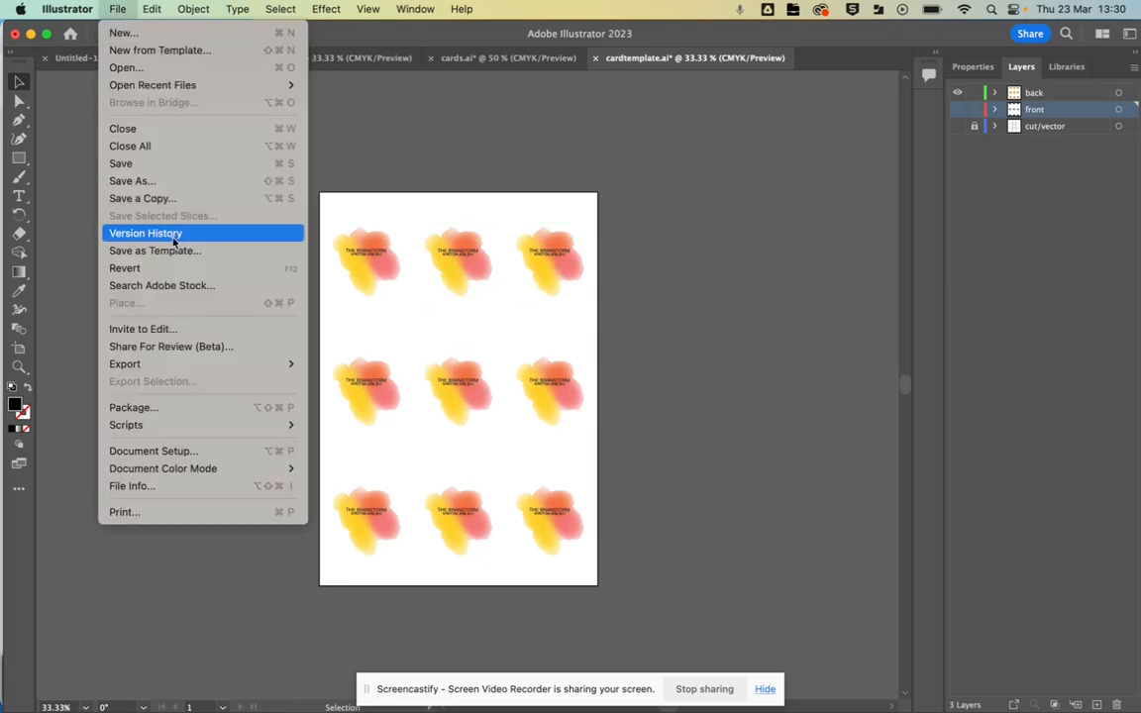
{"action": "left_click", "coordinate": [159, 182]}
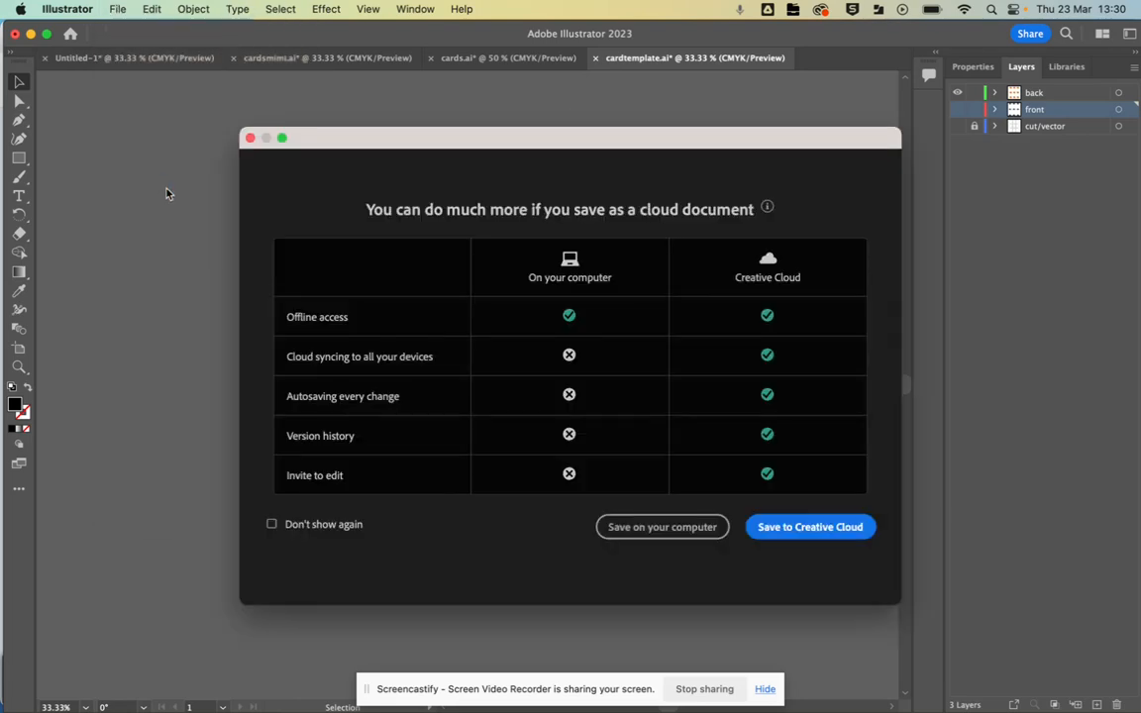
{"action": "left_click", "coordinate": [657, 534]}
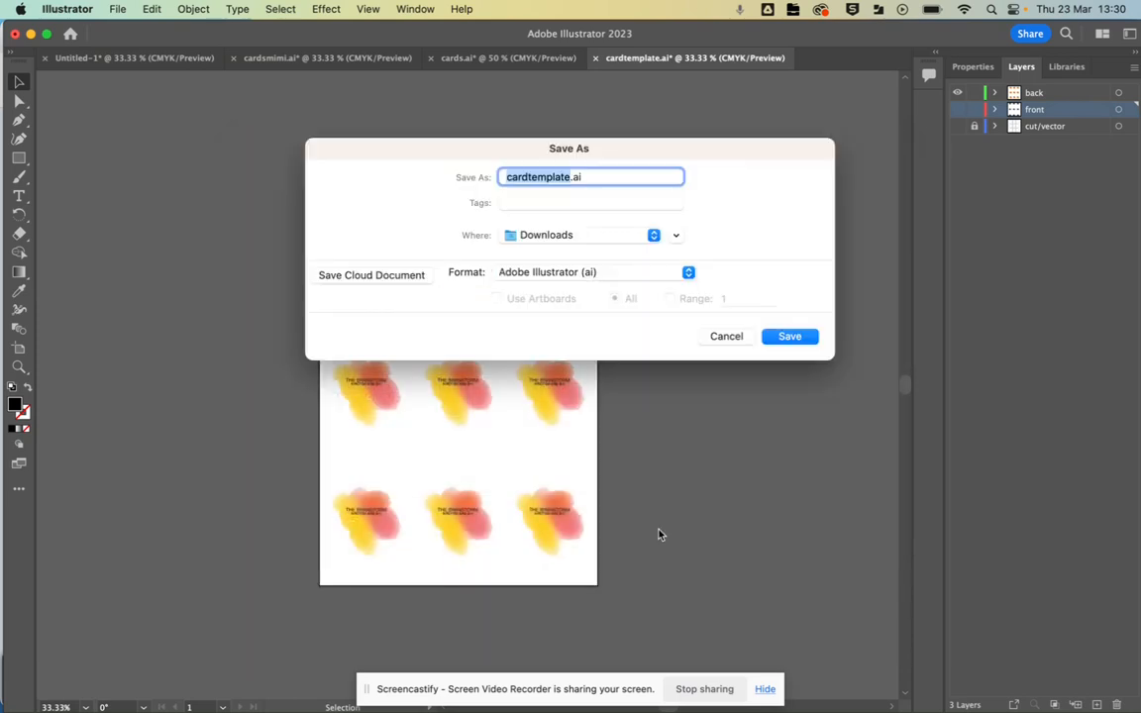
{"action": "left_click", "coordinate": [573, 277]}
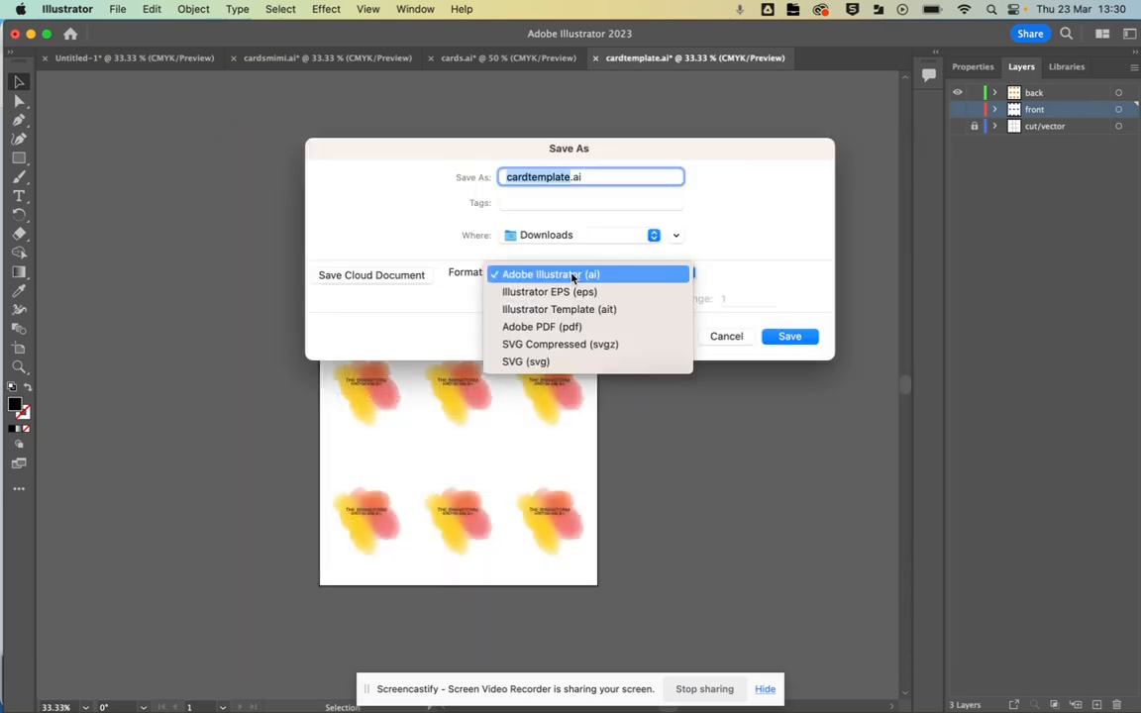
{"action": "left_click", "coordinate": [575, 325]}
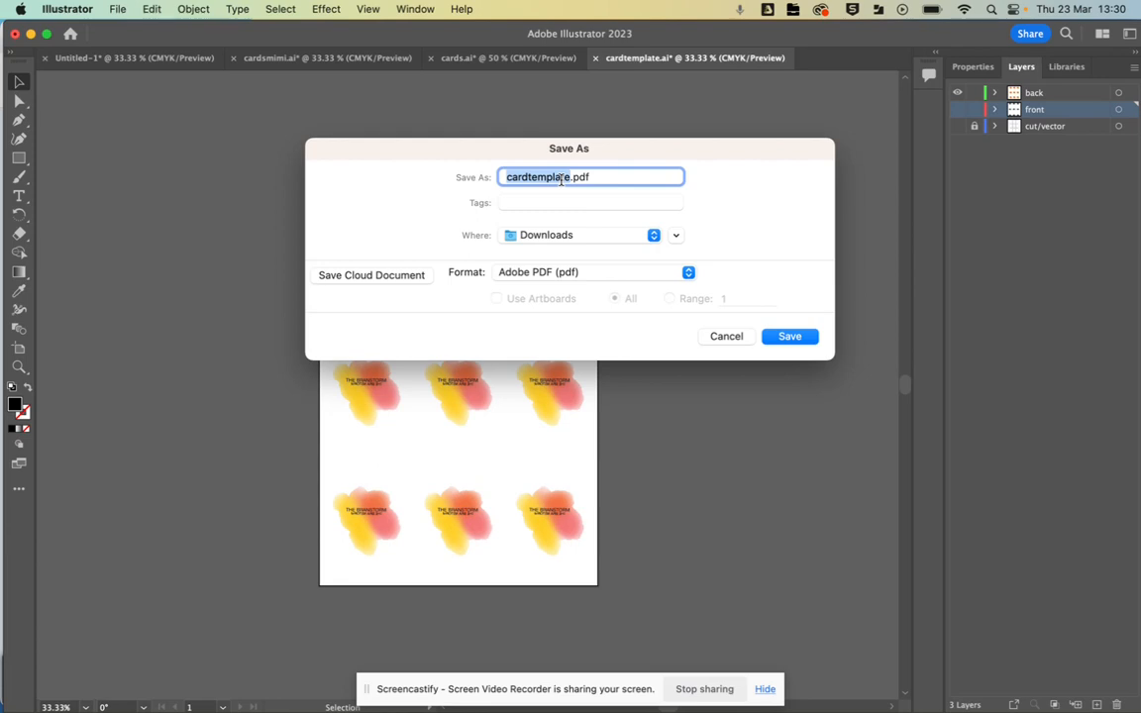
{"action": "type", "text": "cardback"}
{"action": "left_click", "coordinate": [789, 337]}
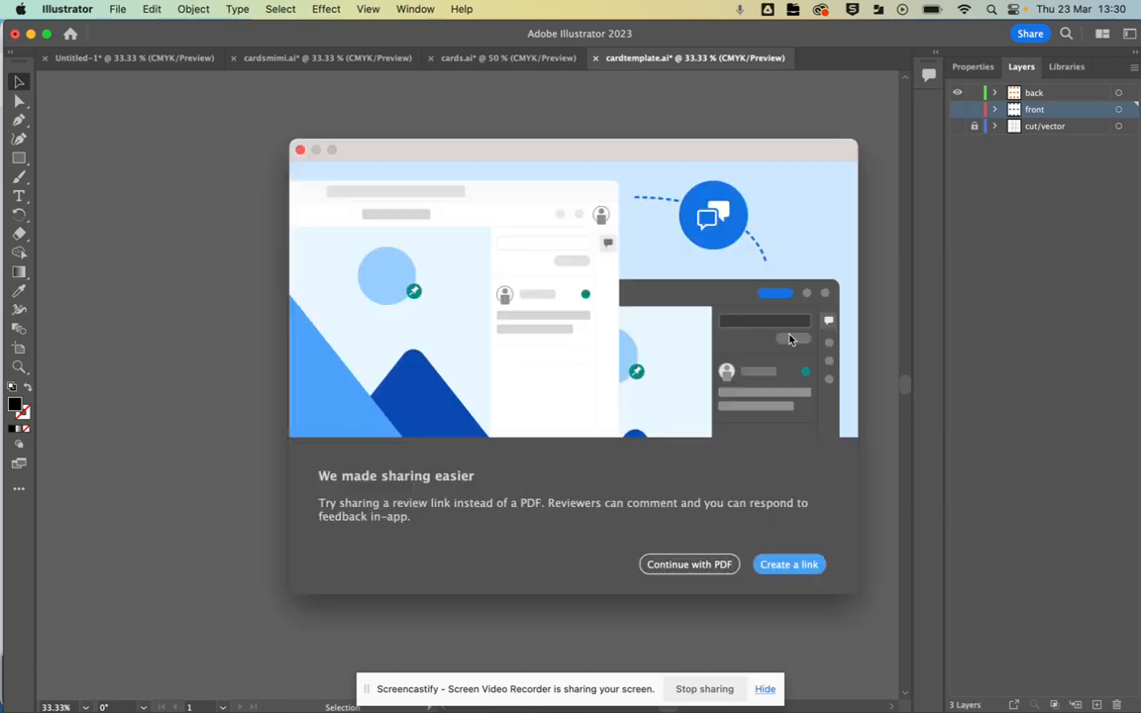
{"action": "left_click", "coordinate": [690, 564]}
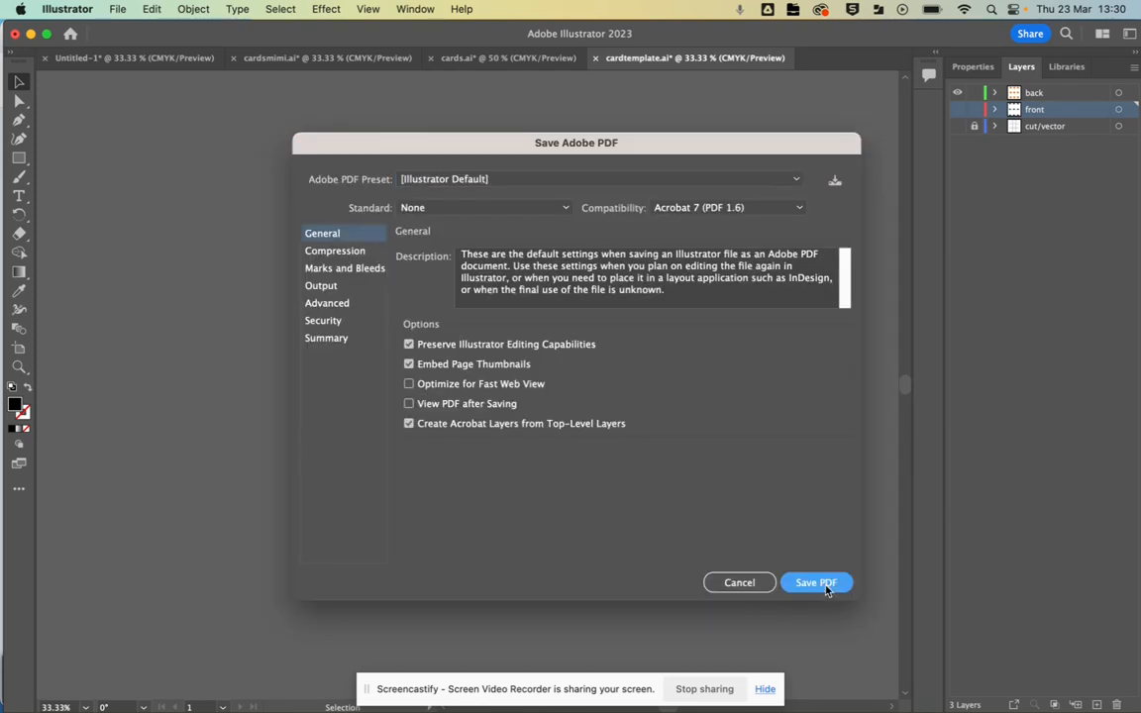
{"action": "left_click", "coordinate": [816, 583]}
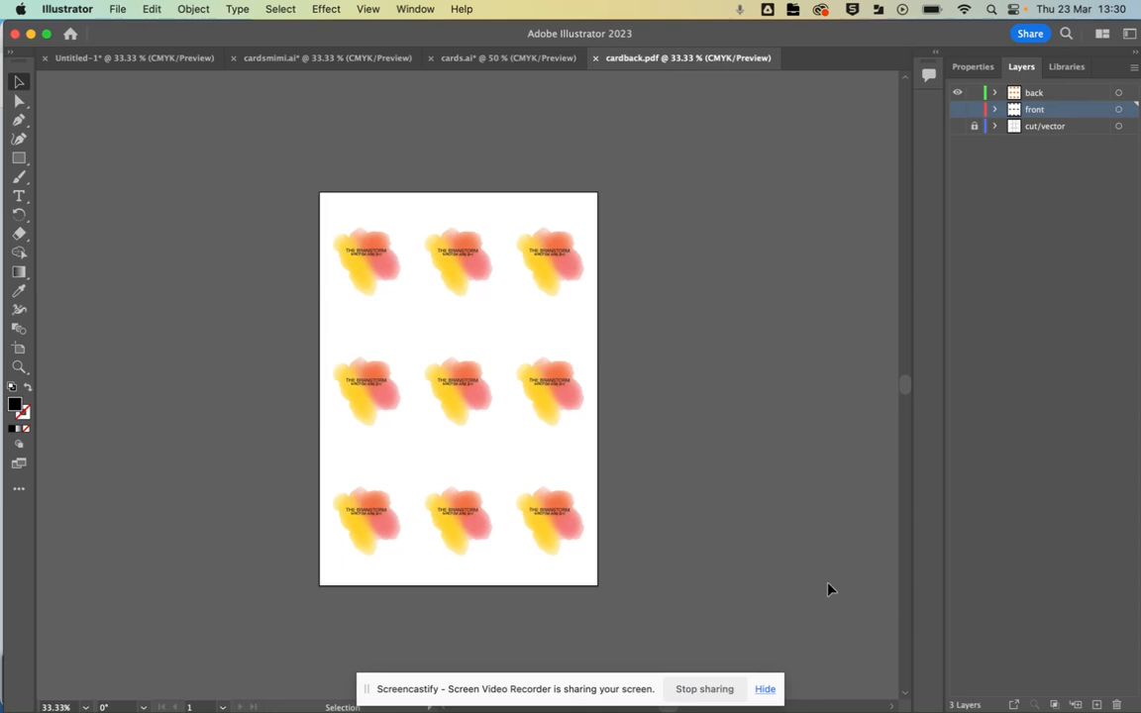
- Show the front layer instead of the back layer and save the document on the computer as cardfront.pdf in Downloads
{"action": "left_click", "coordinate": [958, 103]}
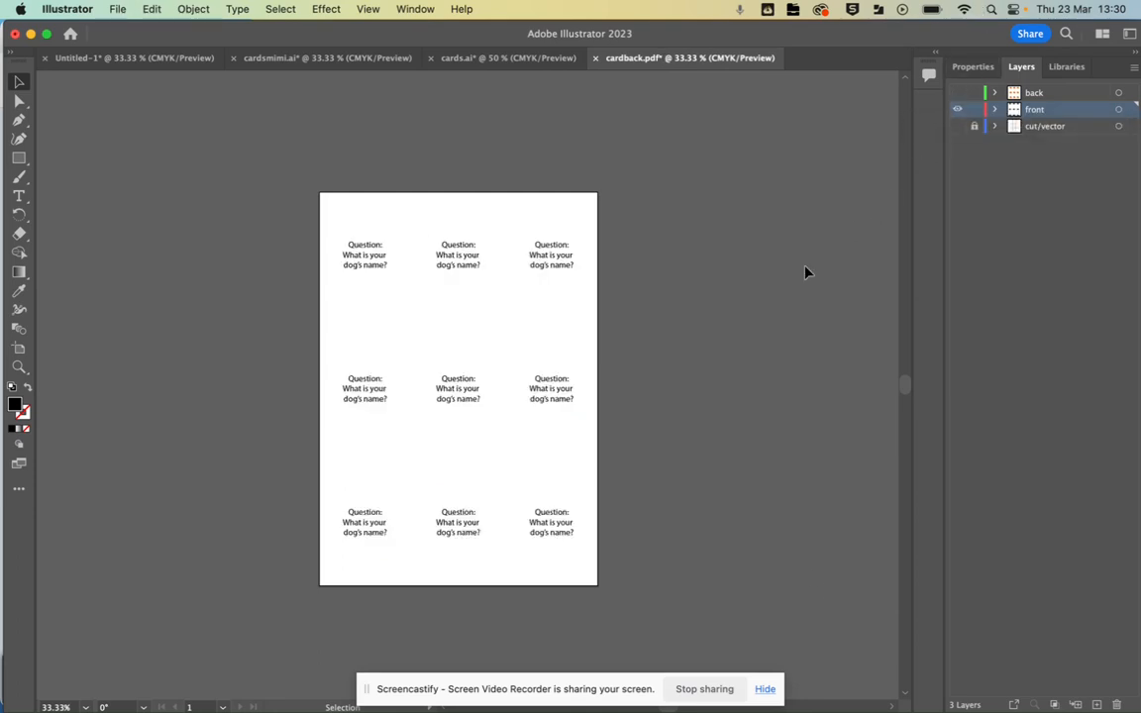
{"action": "left_click", "coordinate": [117, 8]}
{"action": "left_click", "coordinate": [149, 184]}
{"action": "left_click", "coordinate": [634, 528]}
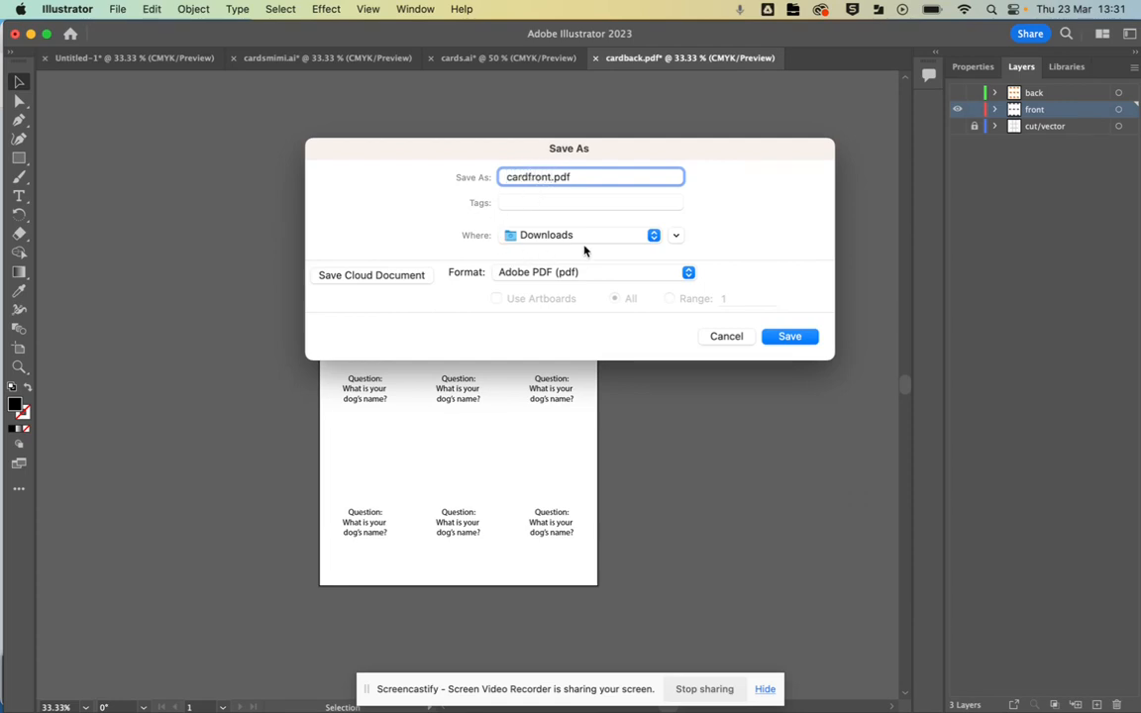
{"action": "left_click", "coordinate": [797, 337]}
{"action": "left_click", "coordinate": [822, 582]}
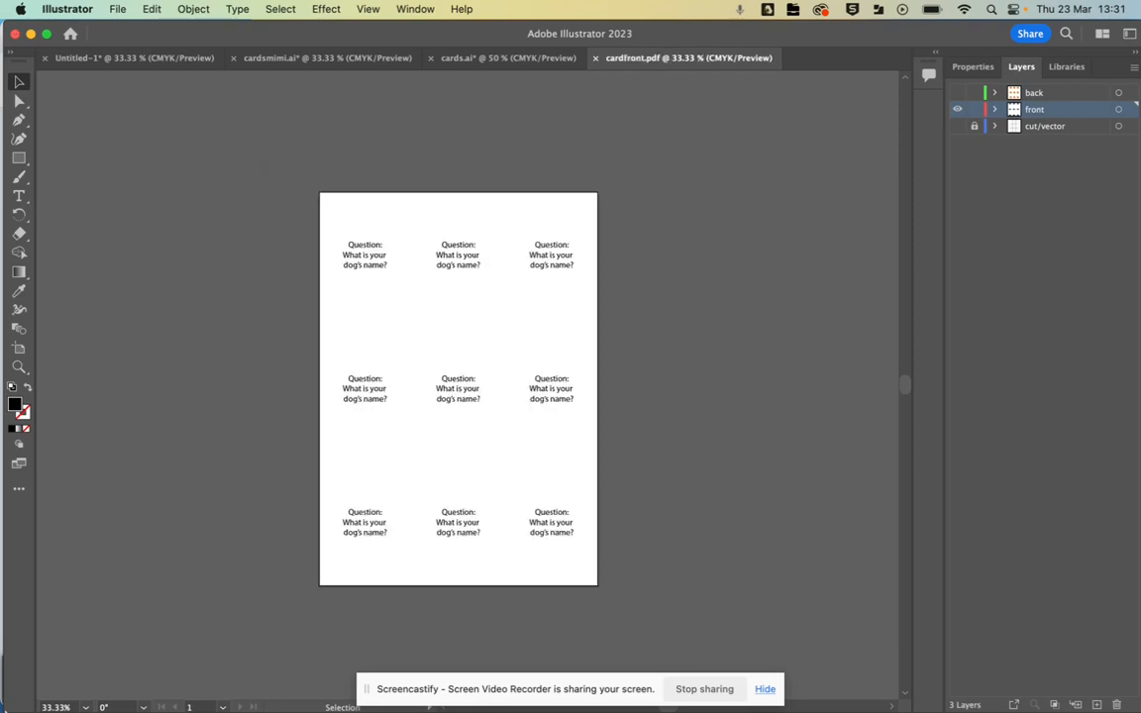
- Switch to Finder, show the files as a list, and open cardfront.pdf and cardback.pdf from Downloads to check them
{"action": "left_click", "coordinate": [341, 671]}
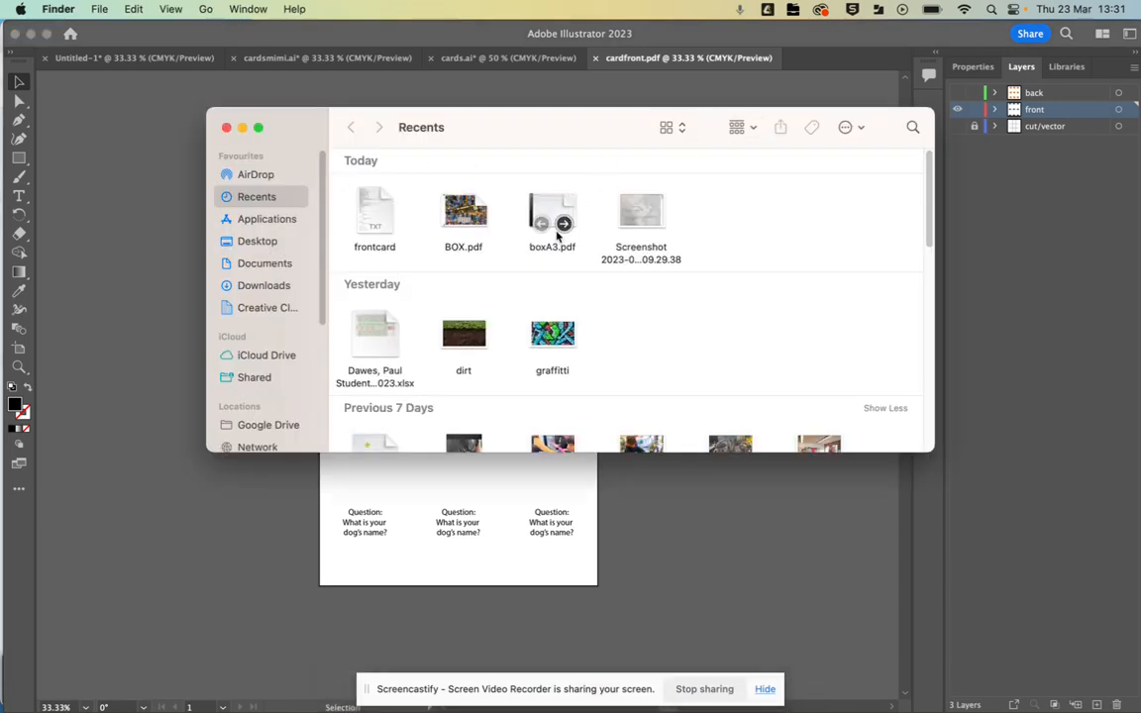
{"action": "left_click", "coordinate": [678, 126]}
{"action": "left_click", "coordinate": [683, 146]}
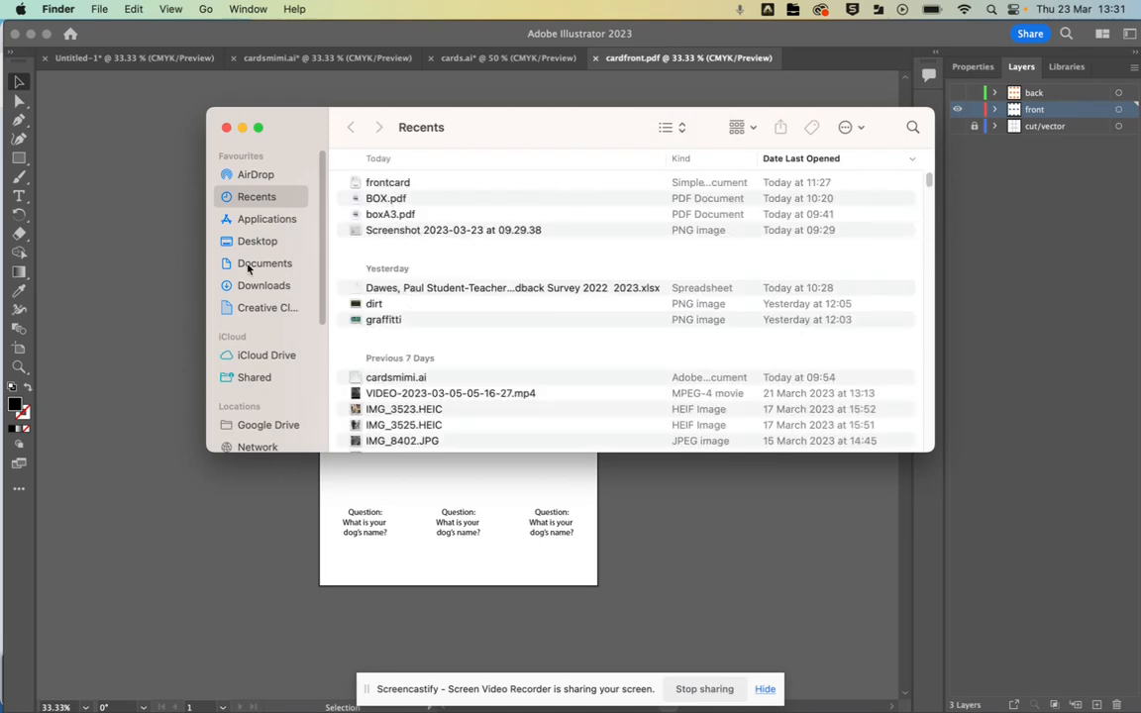
{"action": "left_click", "coordinate": [274, 288]}
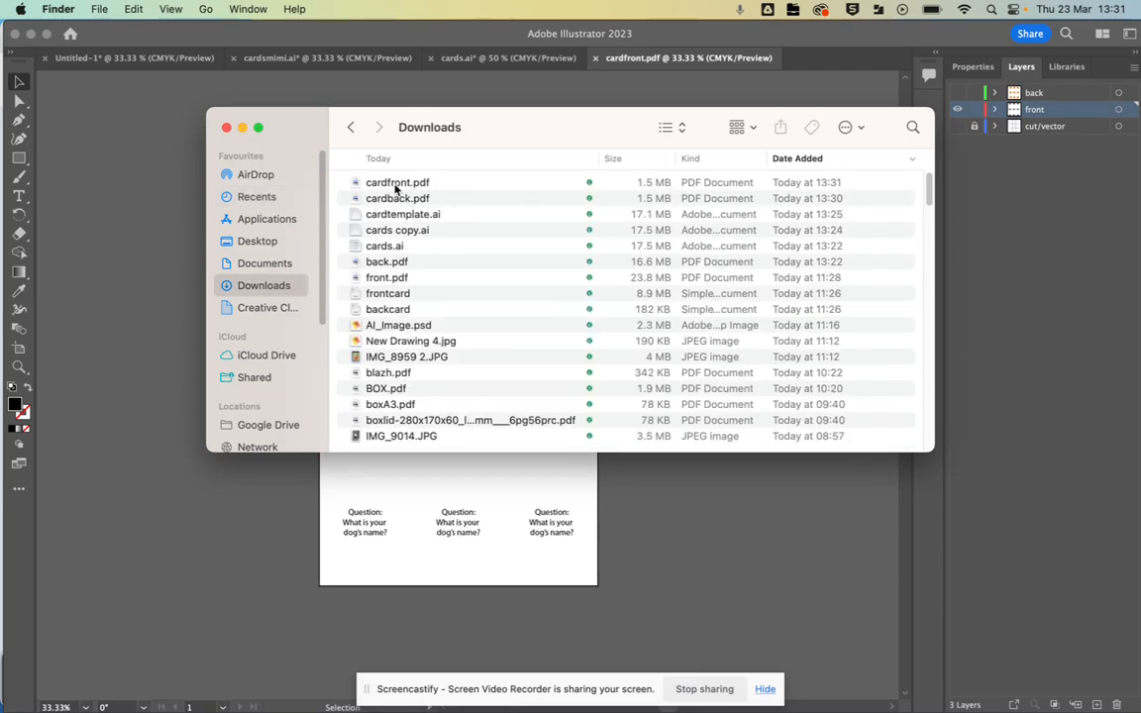
{"action": "double_click", "coordinate": [396, 184]}
{"action": "key", "text": "super+Tab"}
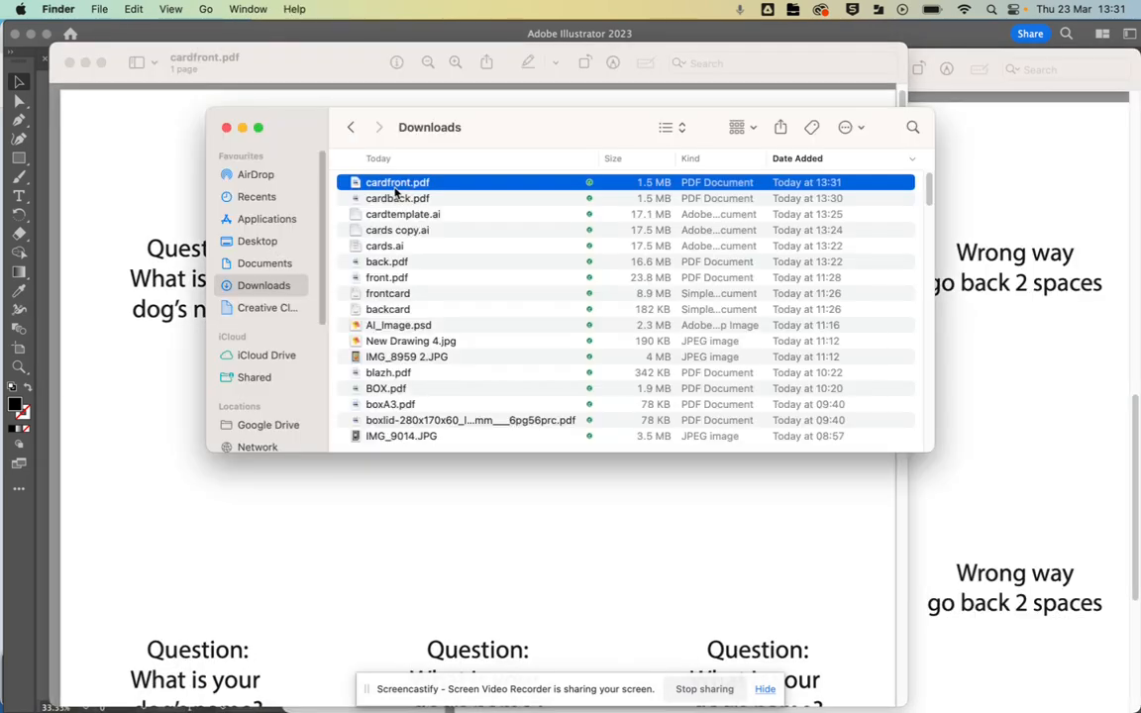
{"action": "double_click", "coordinate": [395, 199]}
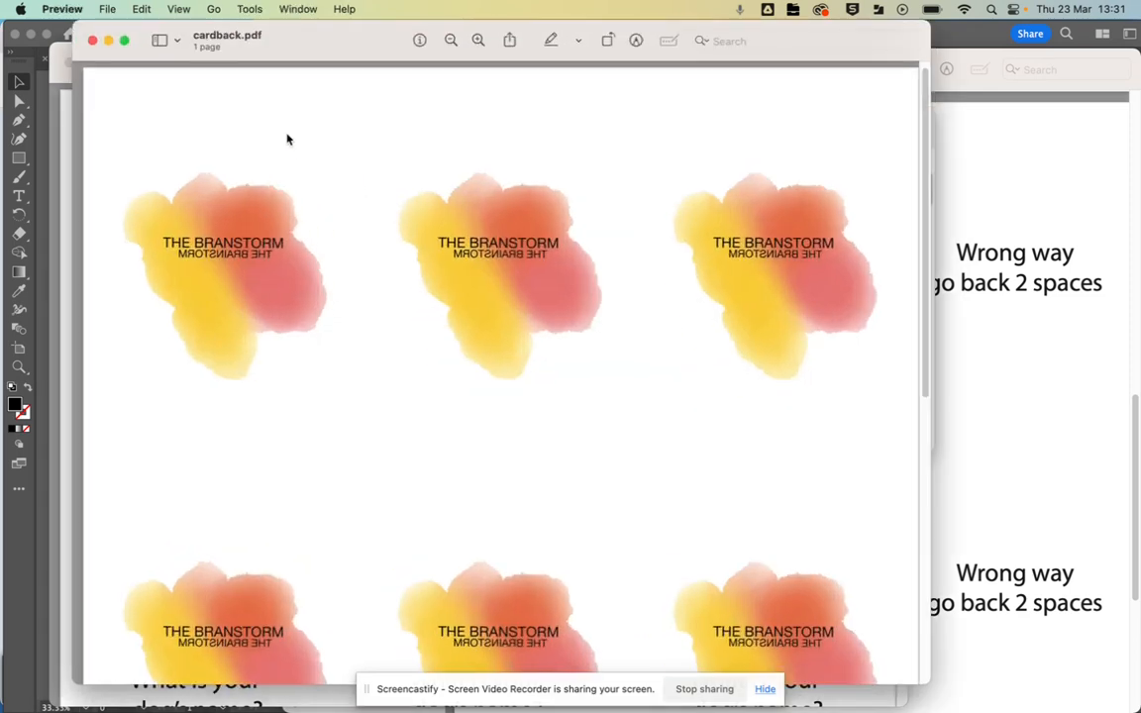
- Arrange the two PDF windows side by side and show page thumbnails in both cardback.pdf and cardfront.pdf
{"action": "double_click", "coordinate": [283, 45]}
{"action": "left_click_drag", "start_coordinate": [479, 62], "coordinate": [564, 81]}
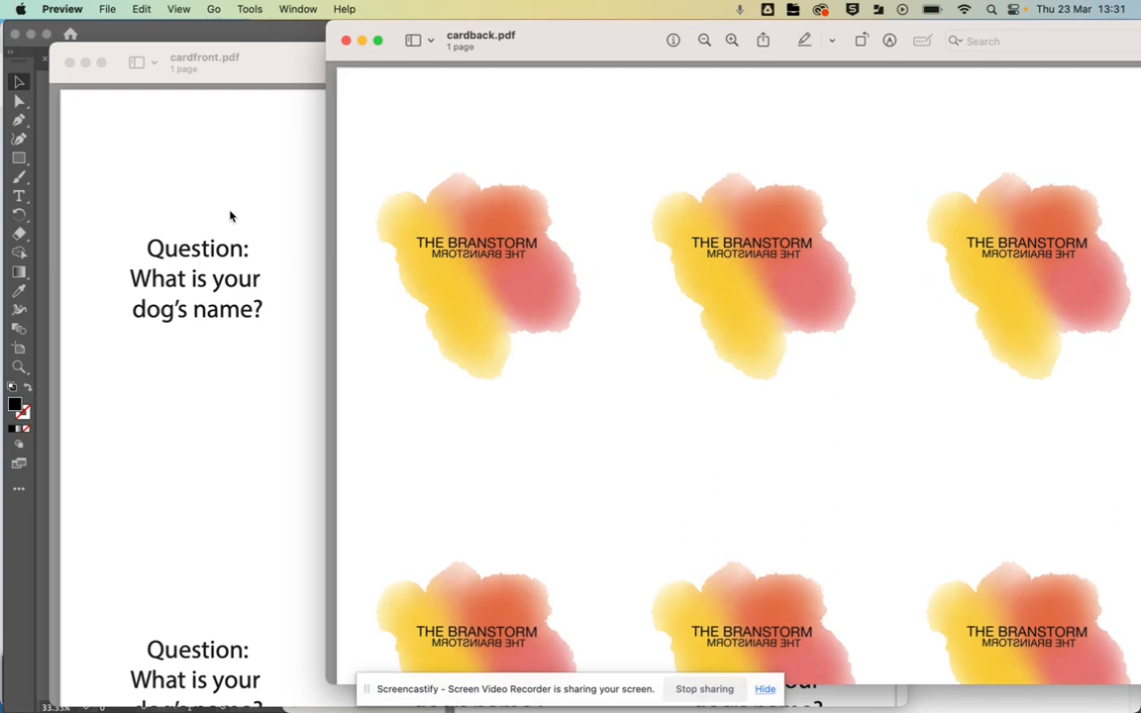
{"action": "left_click", "coordinate": [430, 42]}
{"action": "left_click", "coordinate": [433, 85]}
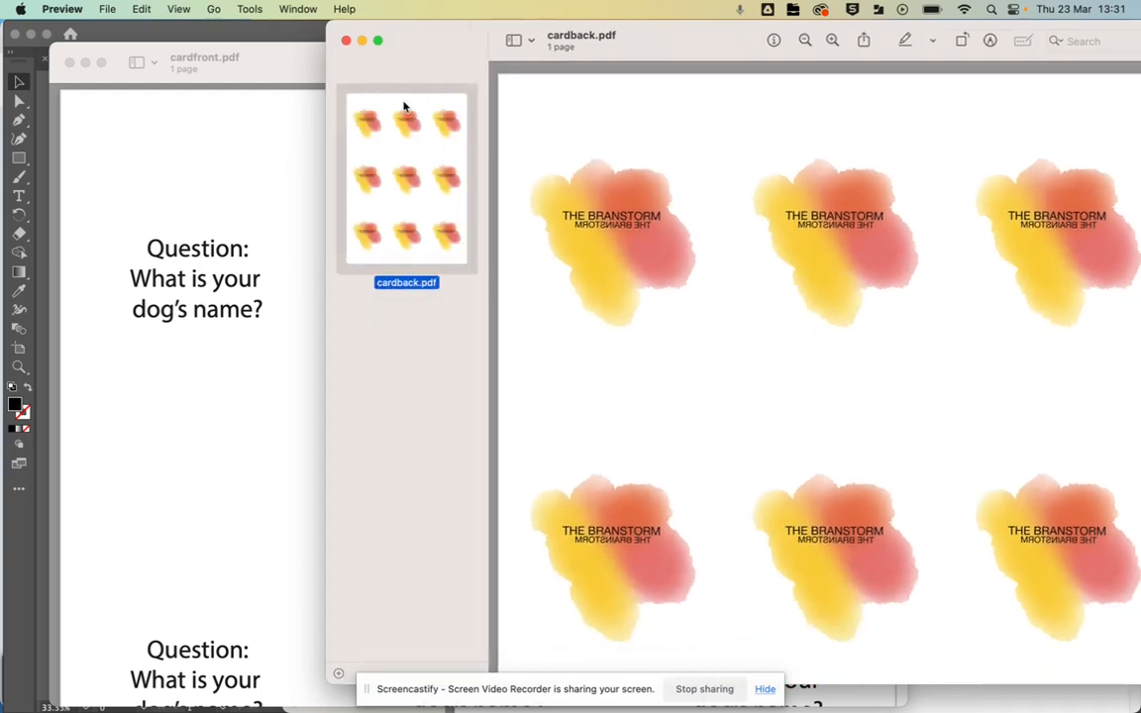
{"action": "left_click", "coordinate": [123, 83]}
{"action": "left_click", "coordinate": [138, 62]}
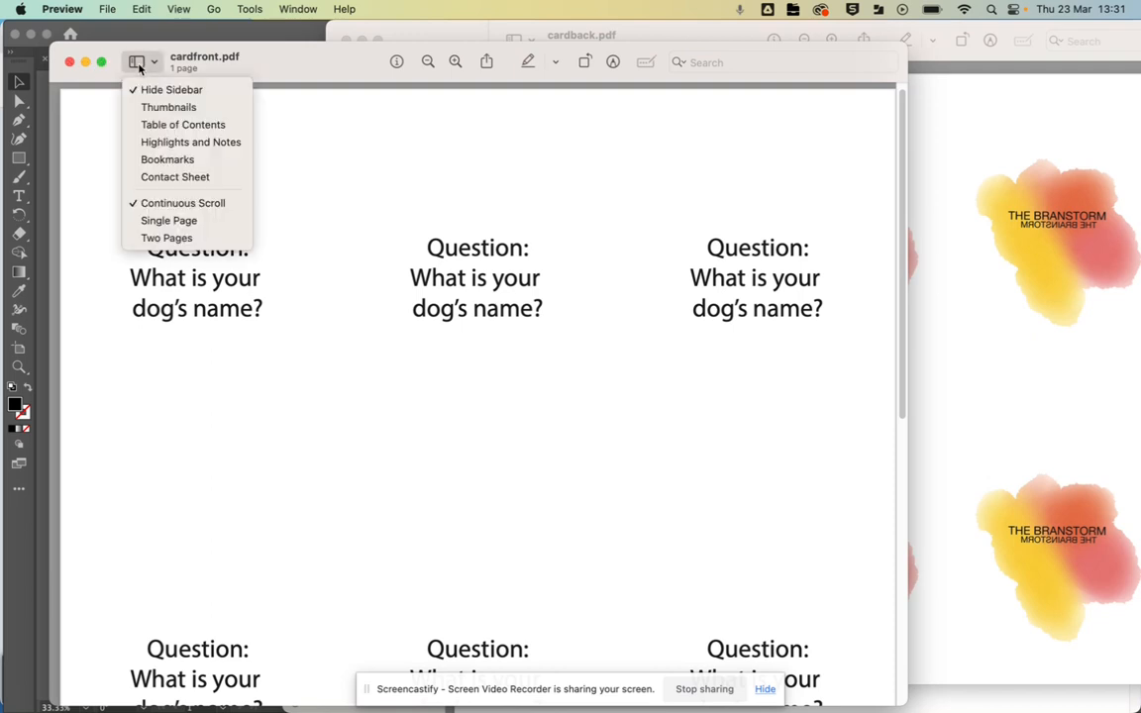
{"action": "left_click", "coordinate": [124, 105]}
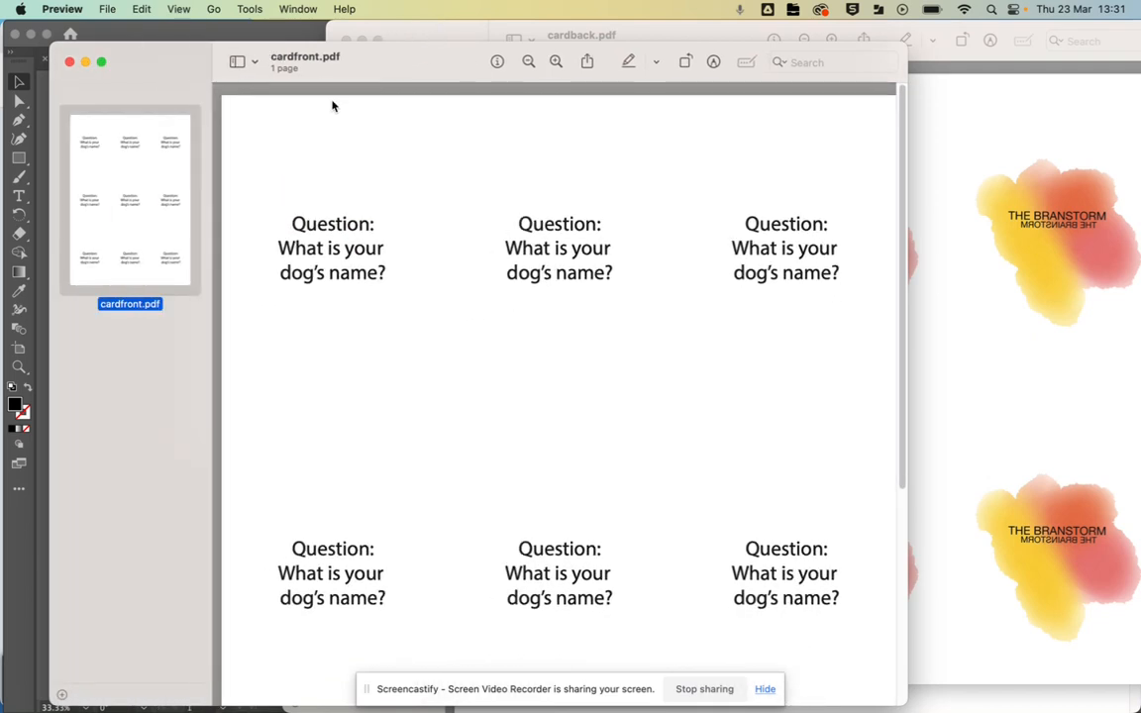
- Add the cardfront.pdf page to cardback.pdf as page 2, then close the cardfront.pdf window
{"action": "left_click_drag", "start_coordinate": [368, 72], "coordinate": [896, 112]}
{"action": "left_click_drag", "start_coordinate": [662, 219], "coordinate": [382, 368]}
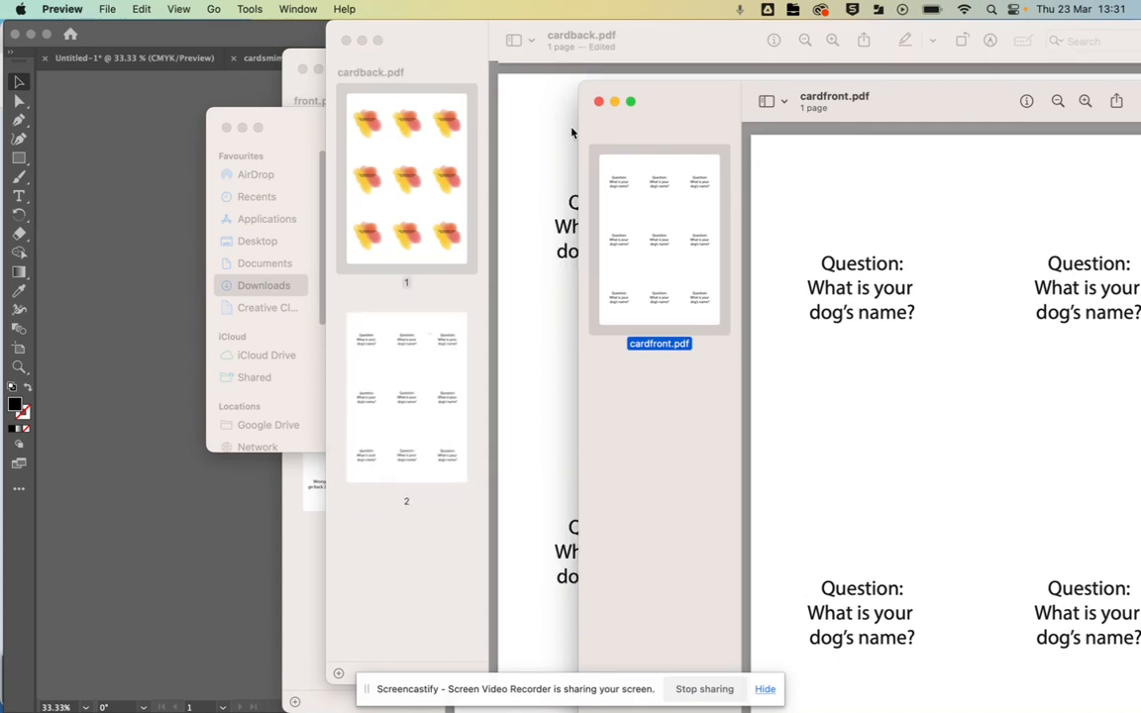
{"action": "left_click", "coordinate": [598, 102]}
{"action": "left_click_drag", "start_coordinate": [641, 40], "coordinate": [551, 35]}
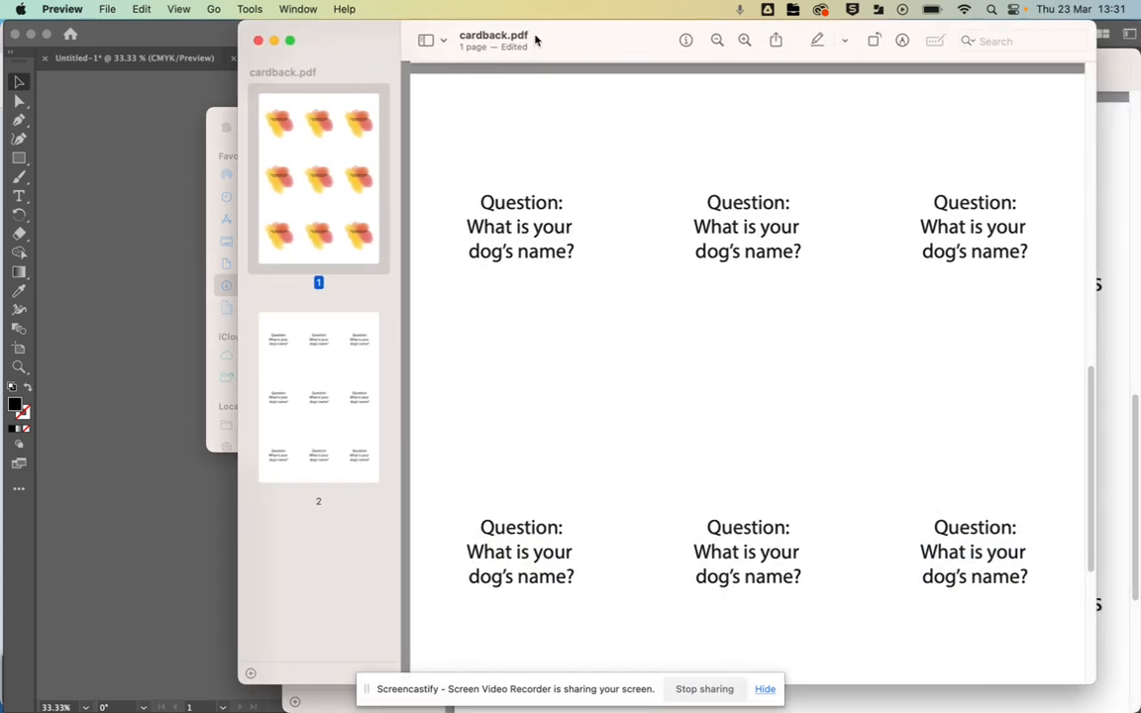
- Select page 2 of the combined cardback.pdf and review its print settings without printing
{"action": "left_click", "coordinate": [336, 379]}
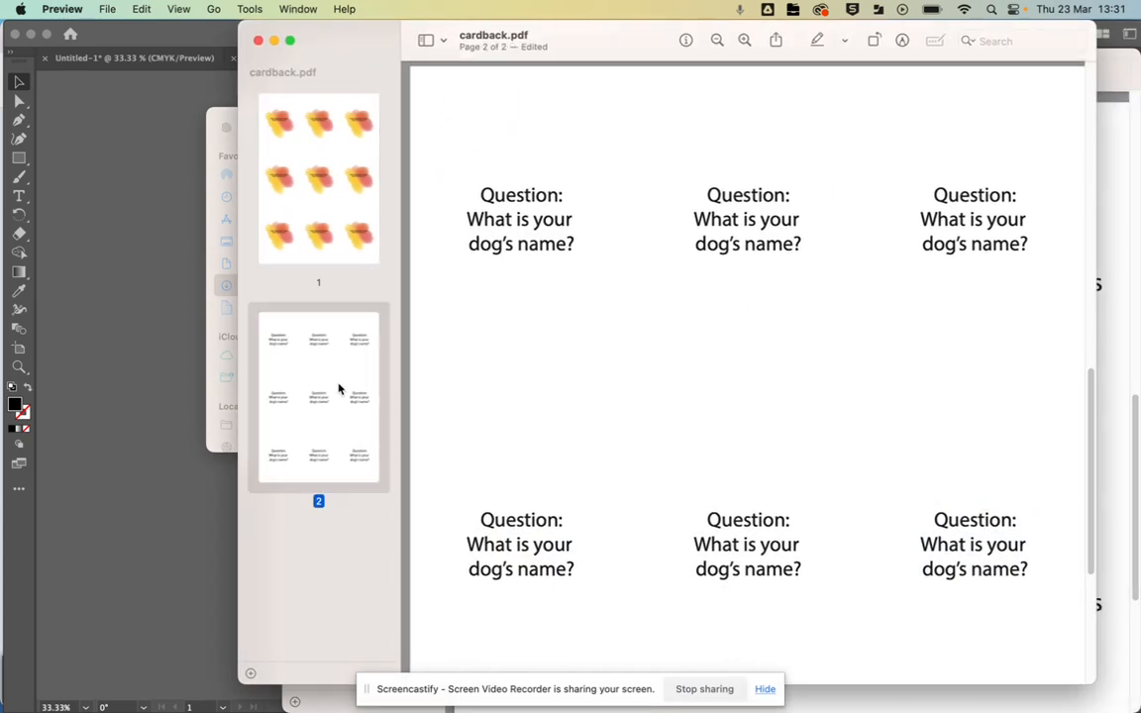
{"action": "key", "text": "super+p"}
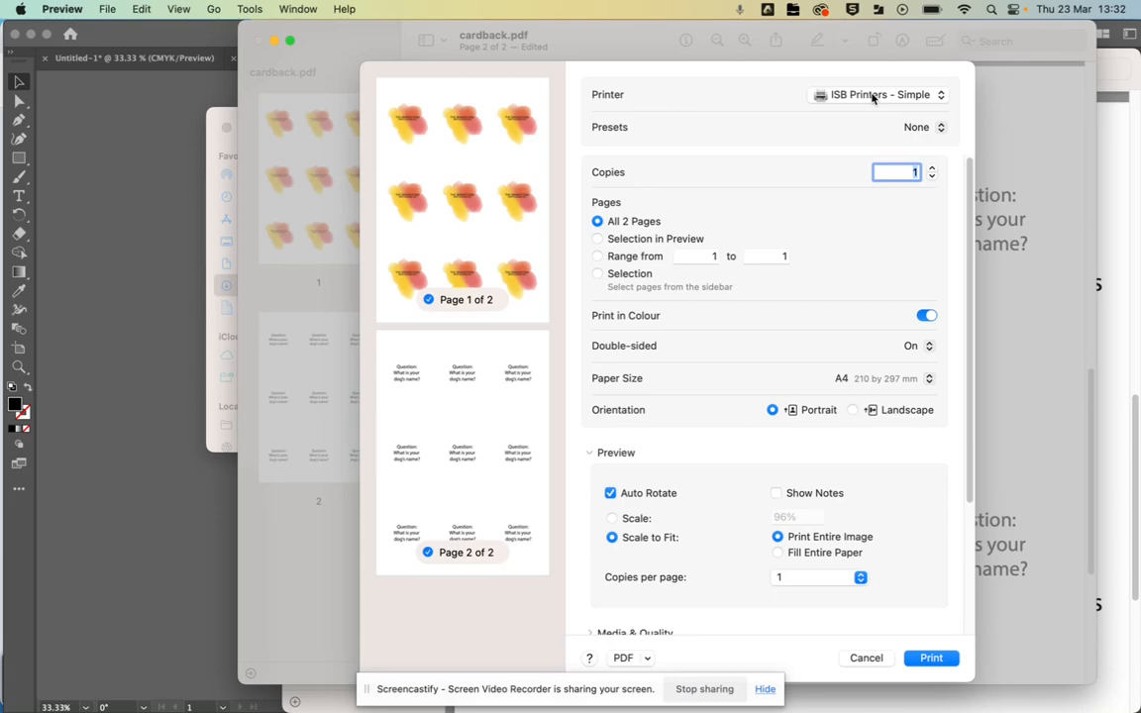
{"action": "left_click", "coordinate": [865, 658]}
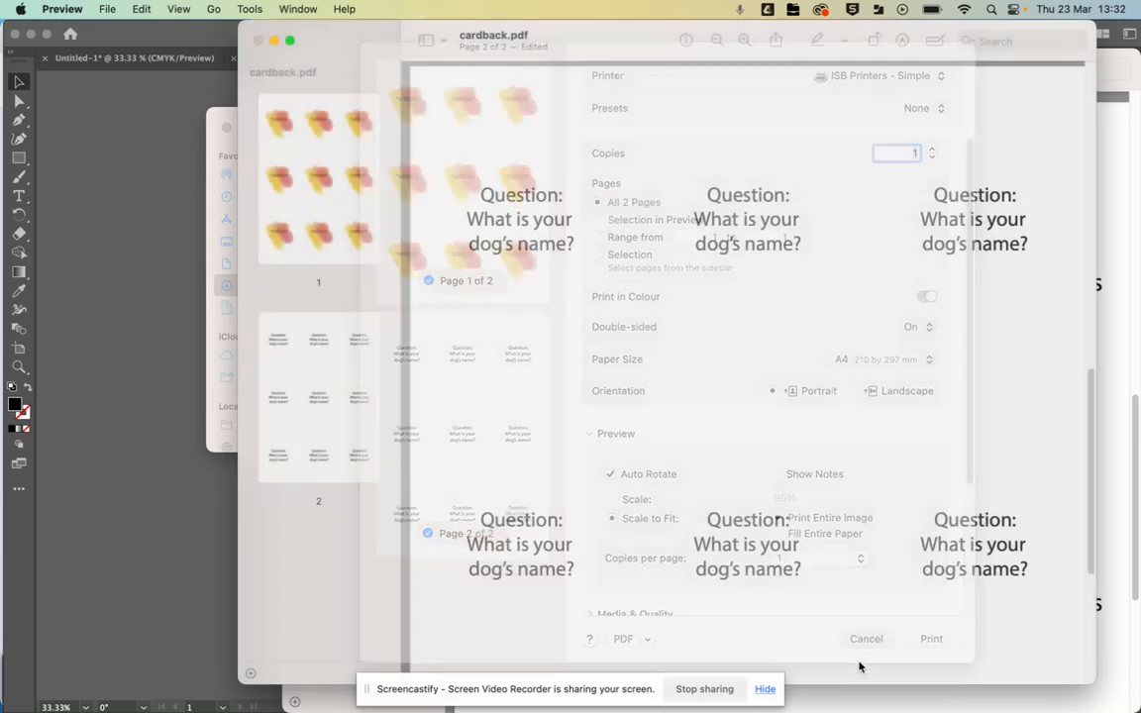
- Close the remaining PDF windows and the Downloads window to return to the Illustrator document
{"action": "left_click", "coordinate": [258, 40]}
{"action": "left_click", "coordinate": [301, 68]}
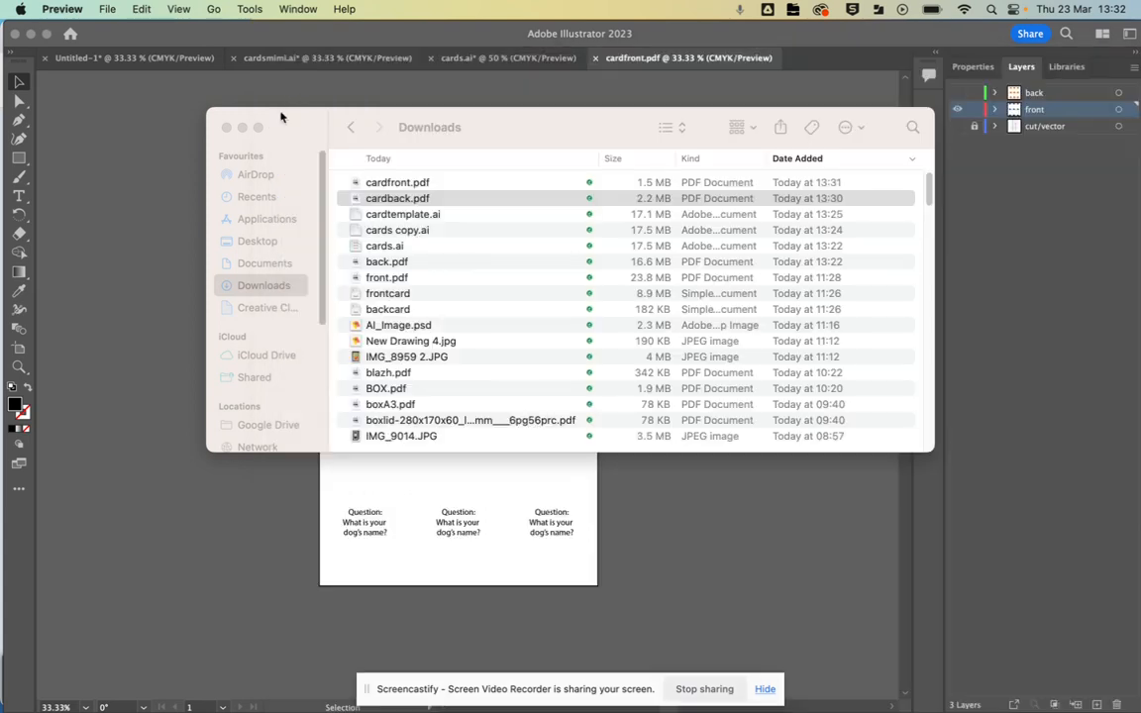
{"action": "left_click", "coordinate": [225, 126]}
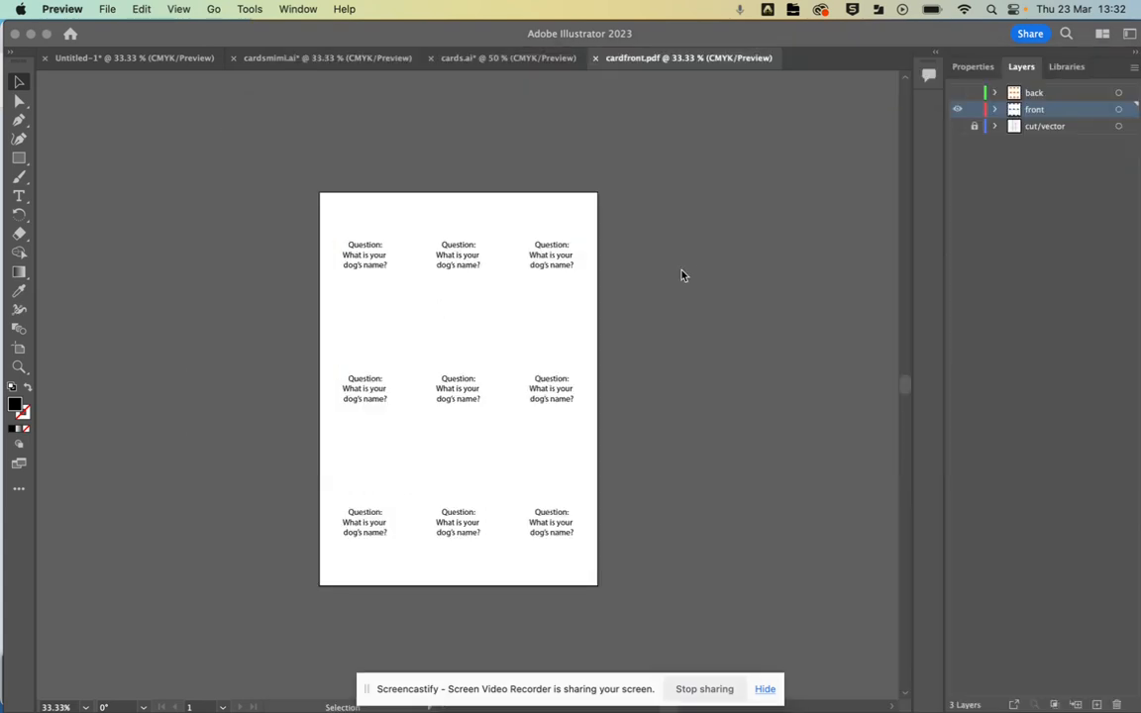
- Hide the front layer and show only the cut/vector layer with the card outlines
{"action": "left_click", "coordinate": [958, 129]}
{"action": "left_click", "coordinate": [957, 109]}
{"action": "left_click", "coordinate": [957, 126]}
{"action": "key", "text": "super+y"}
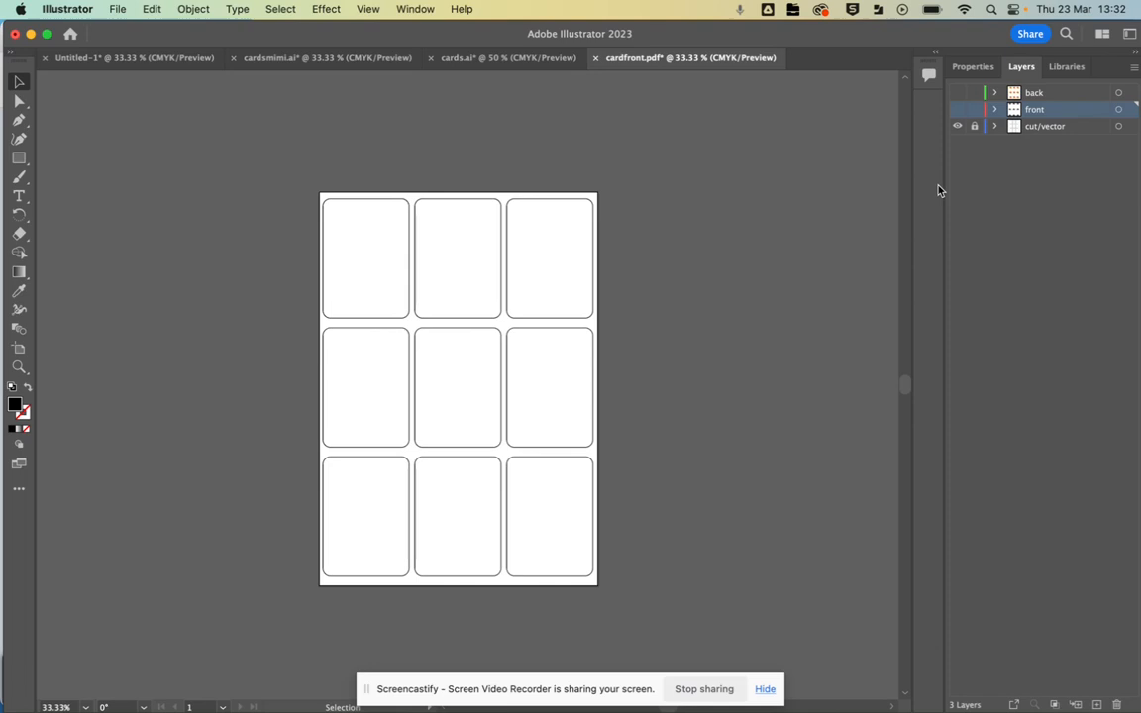
- Show the front and back layers and compare the artwork with the cut/vector layer hidden and shown
{"action": "left_click", "coordinate": [957, 109]}
{"action": "left_click", "coordinate": [956, 92]}
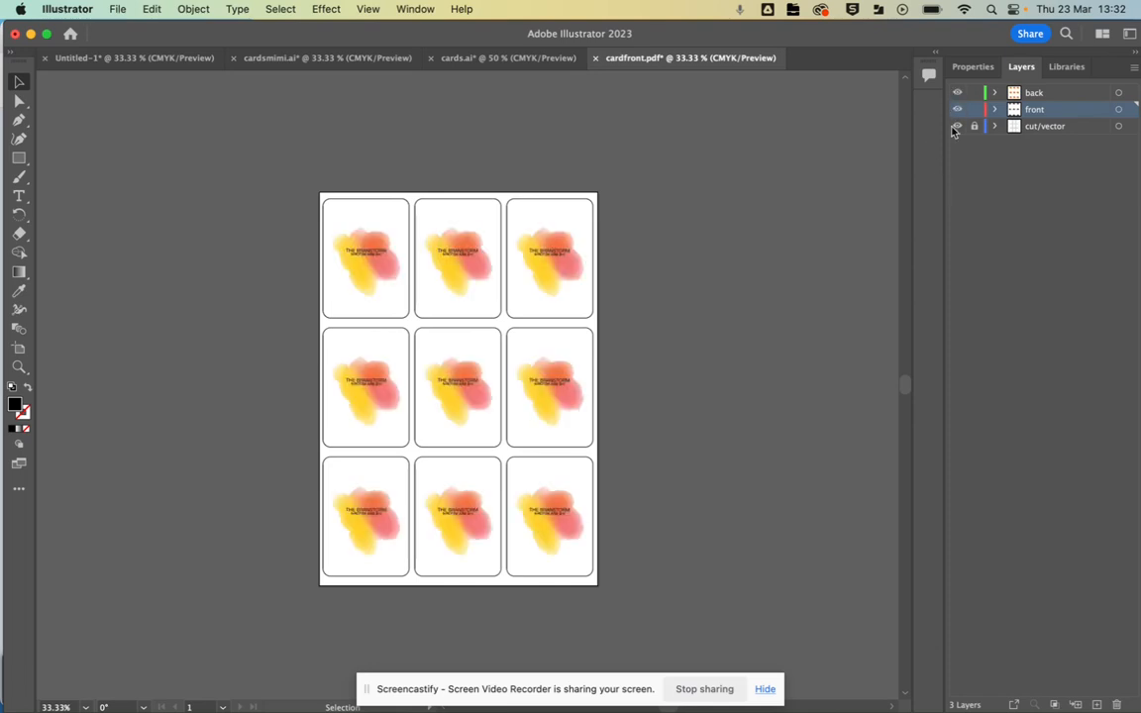
{"action": "left_click", "coordinate": [957, 126]}
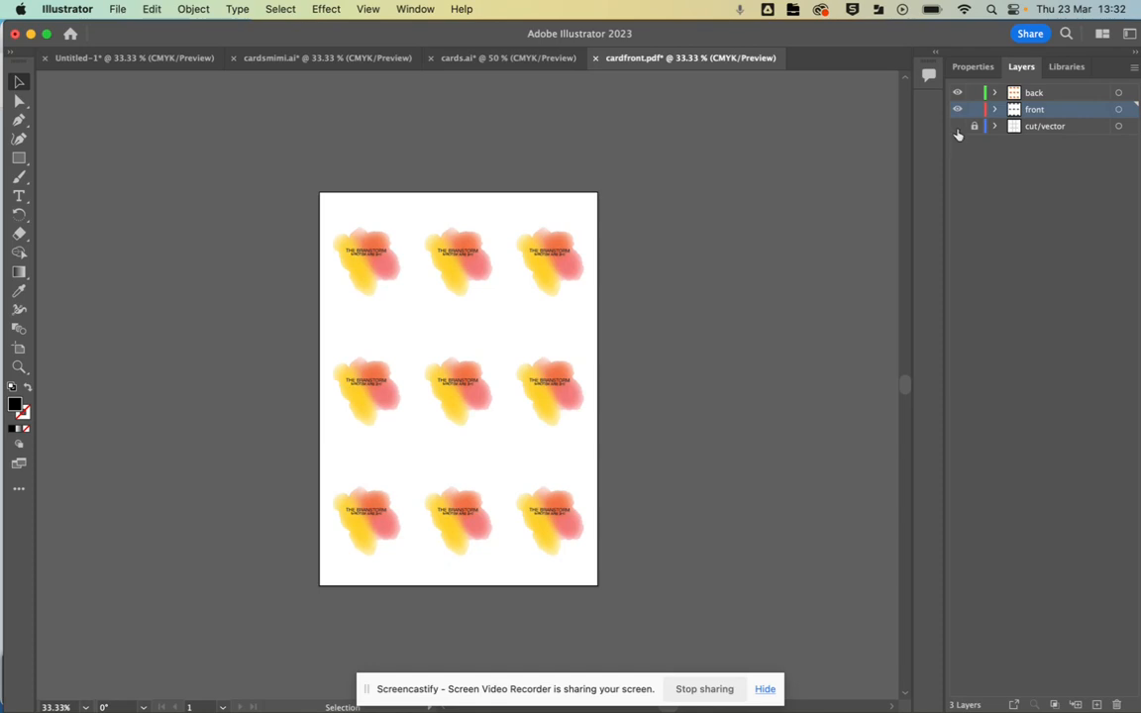
{"action": "left_click", "coordinate": [955, 127]}
{"action": "left_click", "coordinate": [955, 127]}
{"action": "left_click", "coordinate": [956, 126]}
{"action": "left_click", "coordinate": [956, 127]}
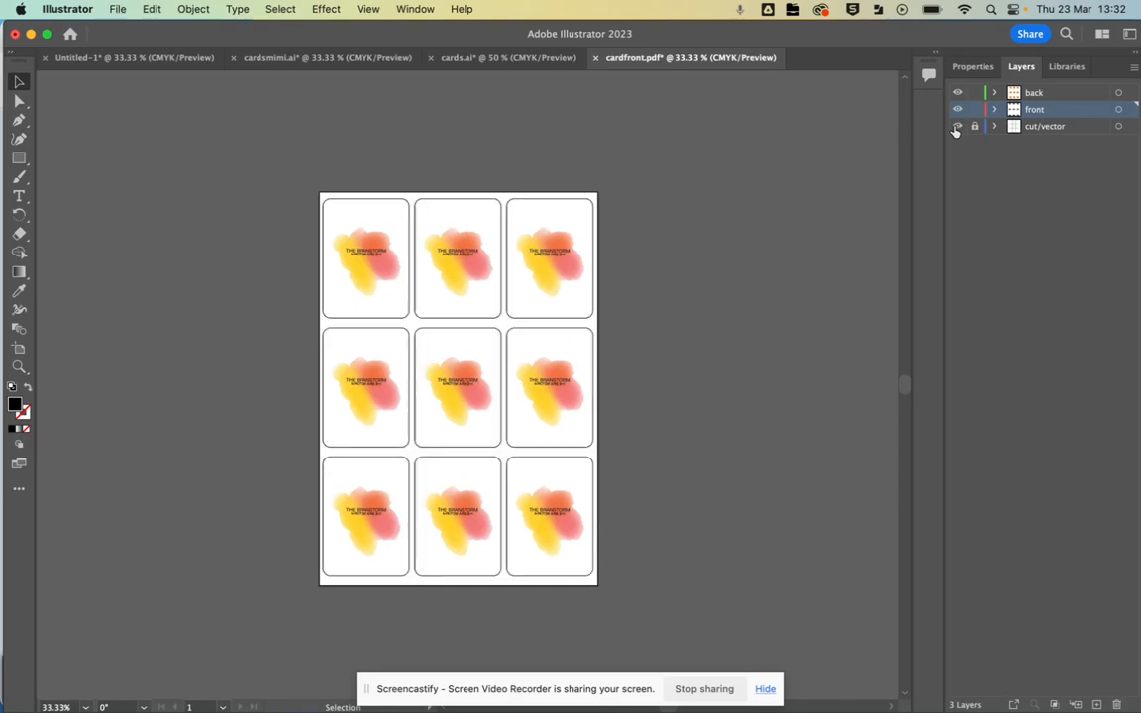
- Examine the gap between neighbouring card outlines up close, with the cut/vector layer hidden and shown
{"action": "scroll", "coordinate": [507, 222], "scroll_direction": "up", "scroll_amount": 10}
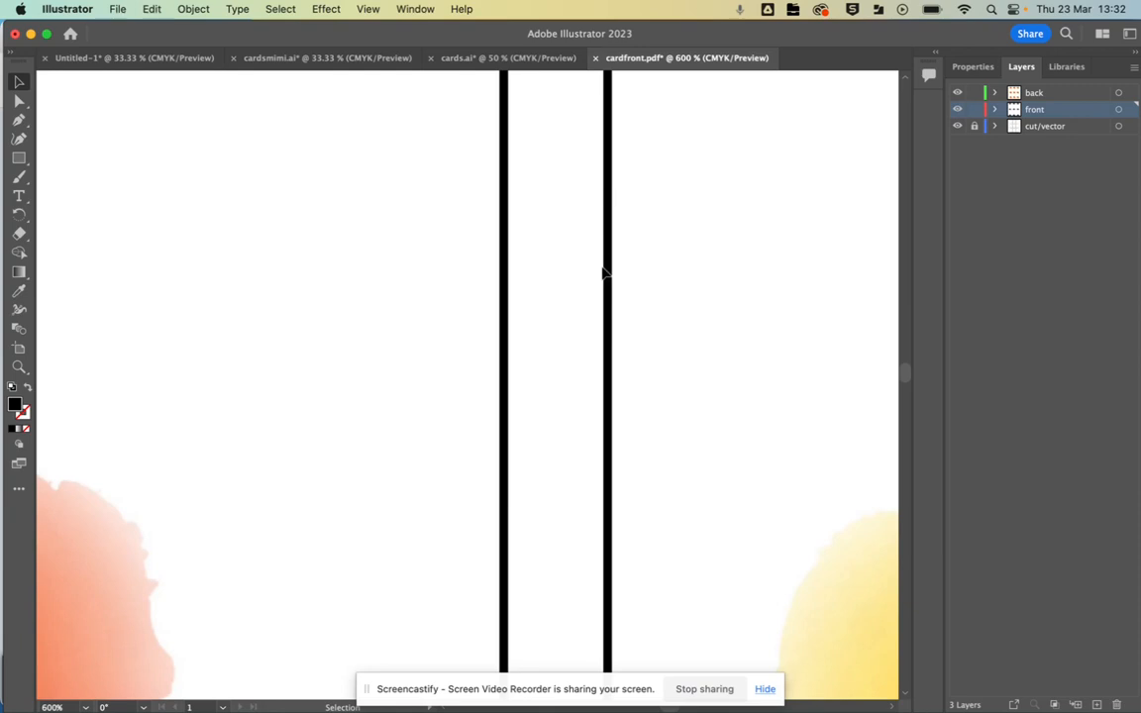
{"action": "left_click", "coordinate": [956, 127]}
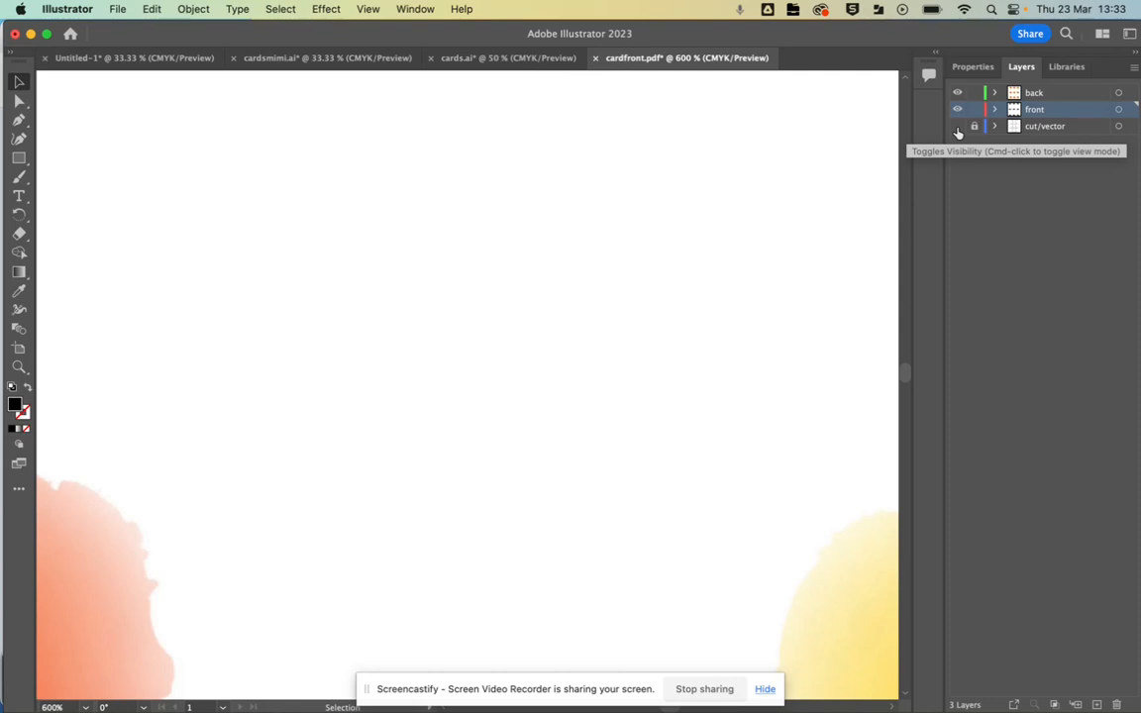
{"action": "left_click", "coordinate": [957, 127]}
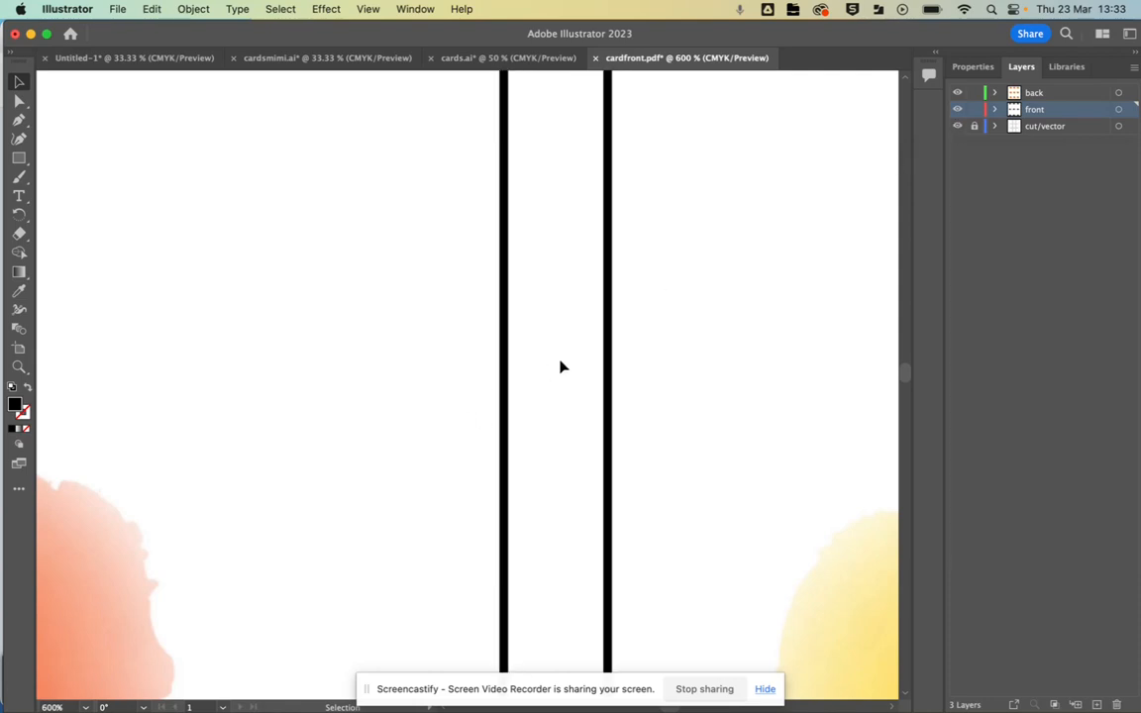
{"action": "scroll", "coordinate": [561, 367], "scroll_direction": "up", "scroll_amount": 1}
{"action": "scroll", "coordinate": [560, 367], "scroll_direction": "down", "scroll_amount": 7}
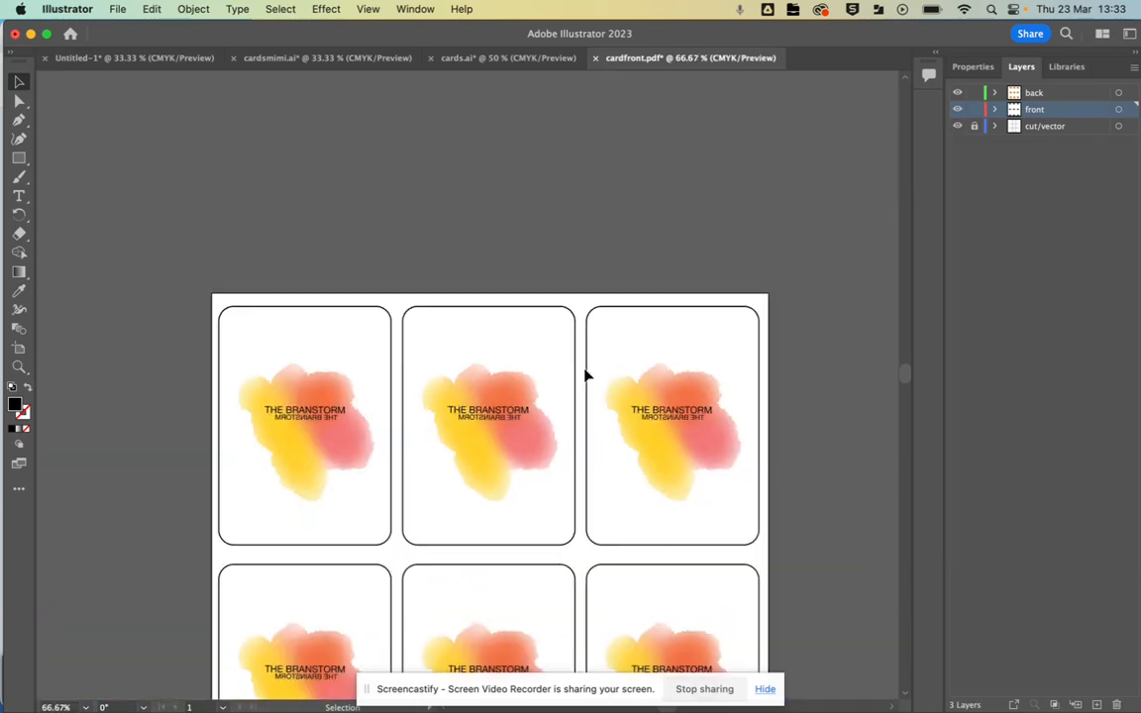
{"action": "left_click_drag", "start_coordinate": [585, 377], "coordinate": [580, 229]}
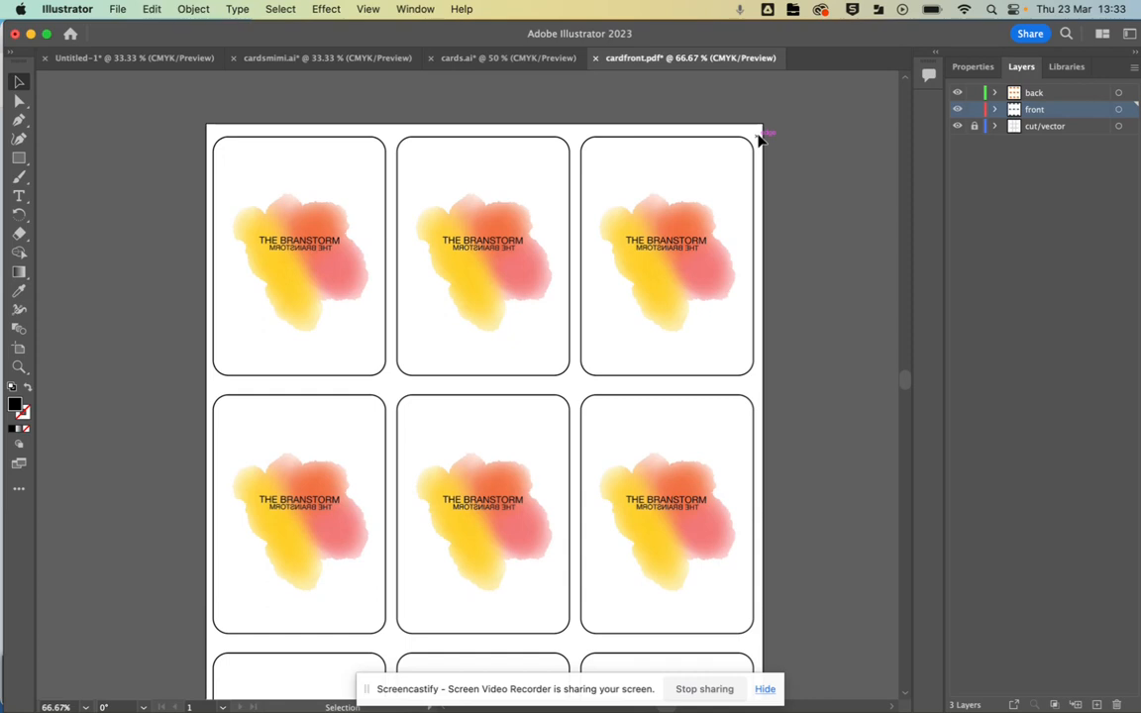
- Create a new layer named color directly above the front layer
{"action": "left_click", "coordinate": [1133, 66]}
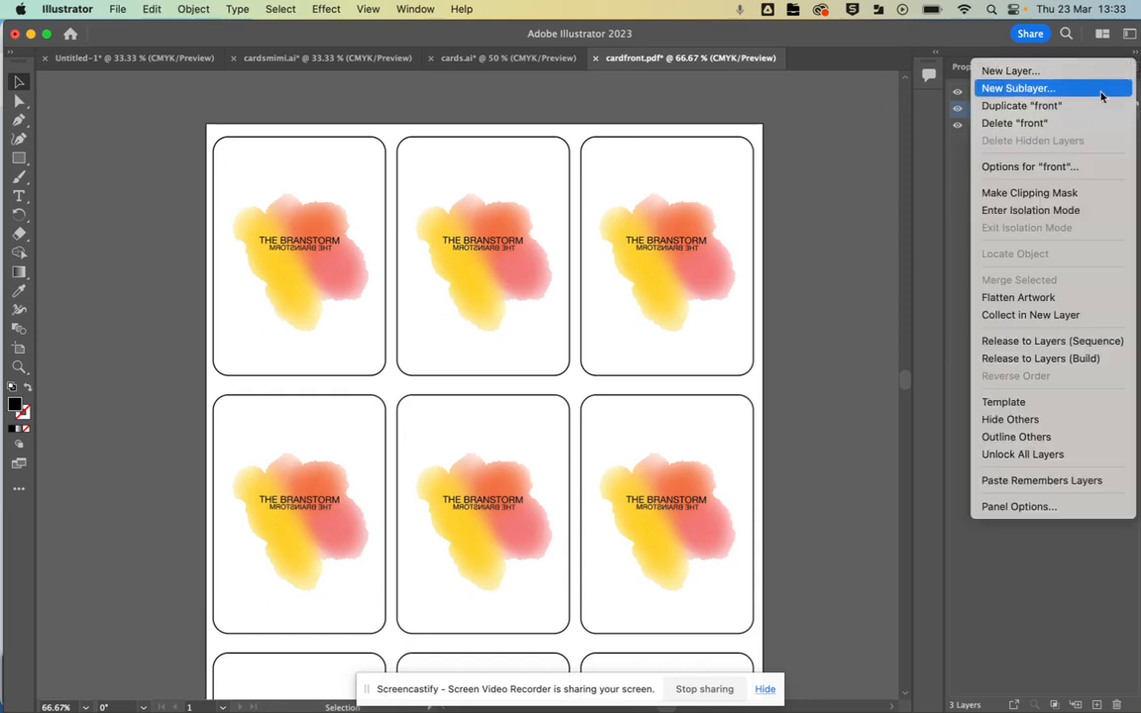
{"action": "left_click", "coordinate": [1021, 76]}
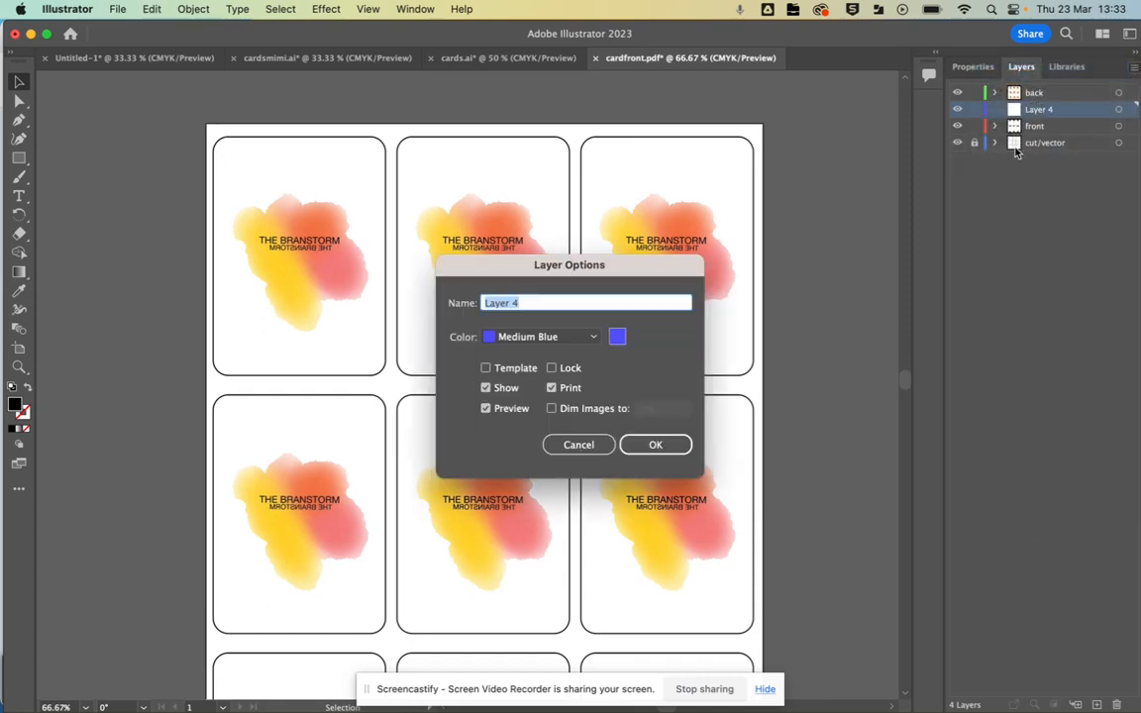
{"action": "type", "text": "color"}
{"action": "key", "text": "Return"}
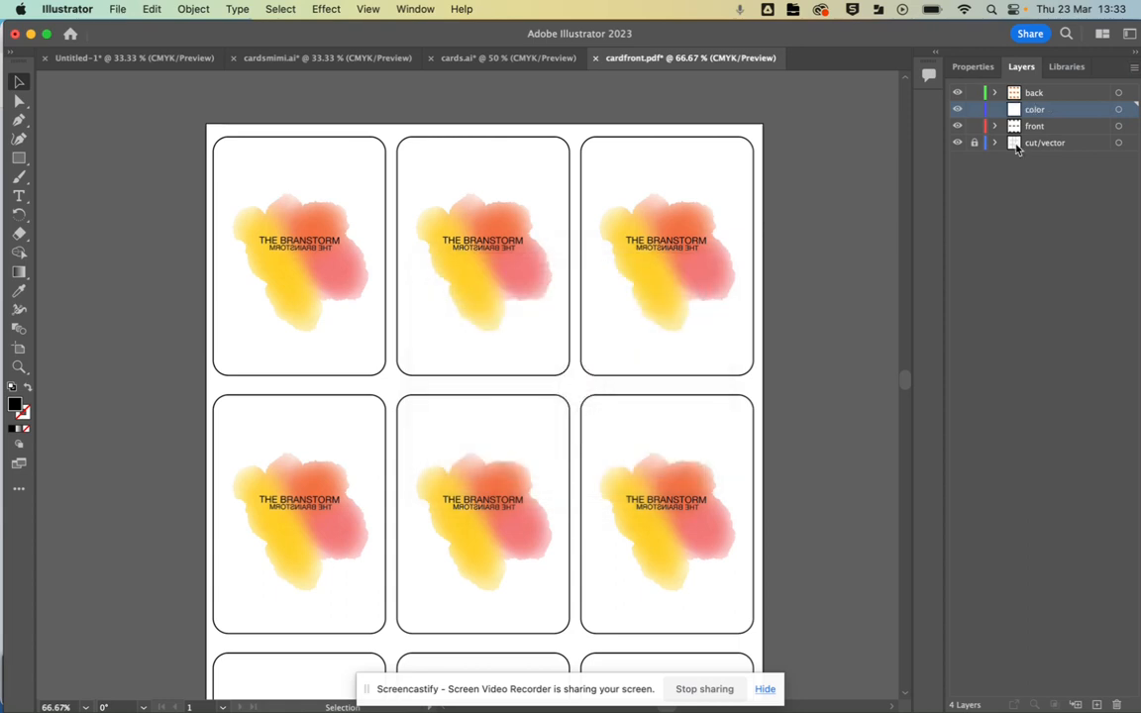
- Draw a black rectangle over the cards on the color layer, then delete the rectangle and that layer
{"action": "left_click", "coordinate": [16, 164]}
{"action": "left_click_drag", "start_coordinate": [164, 102], "coordinate": [811, 670]}
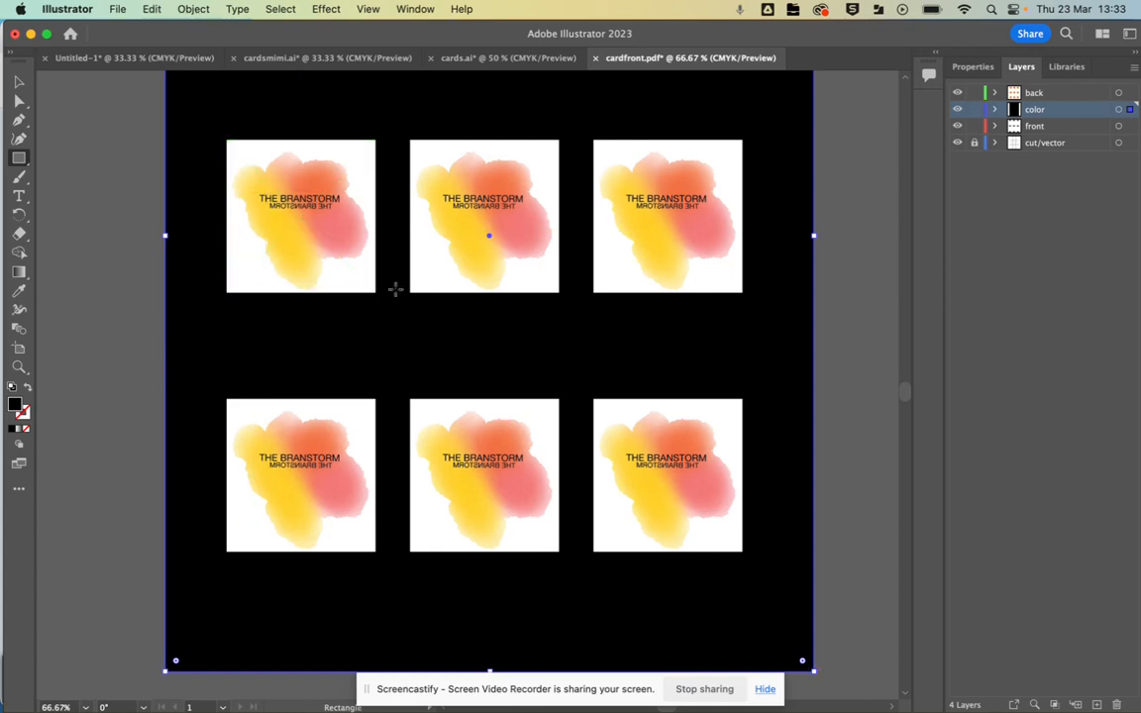
{"action": "key", "text": "Delete"}
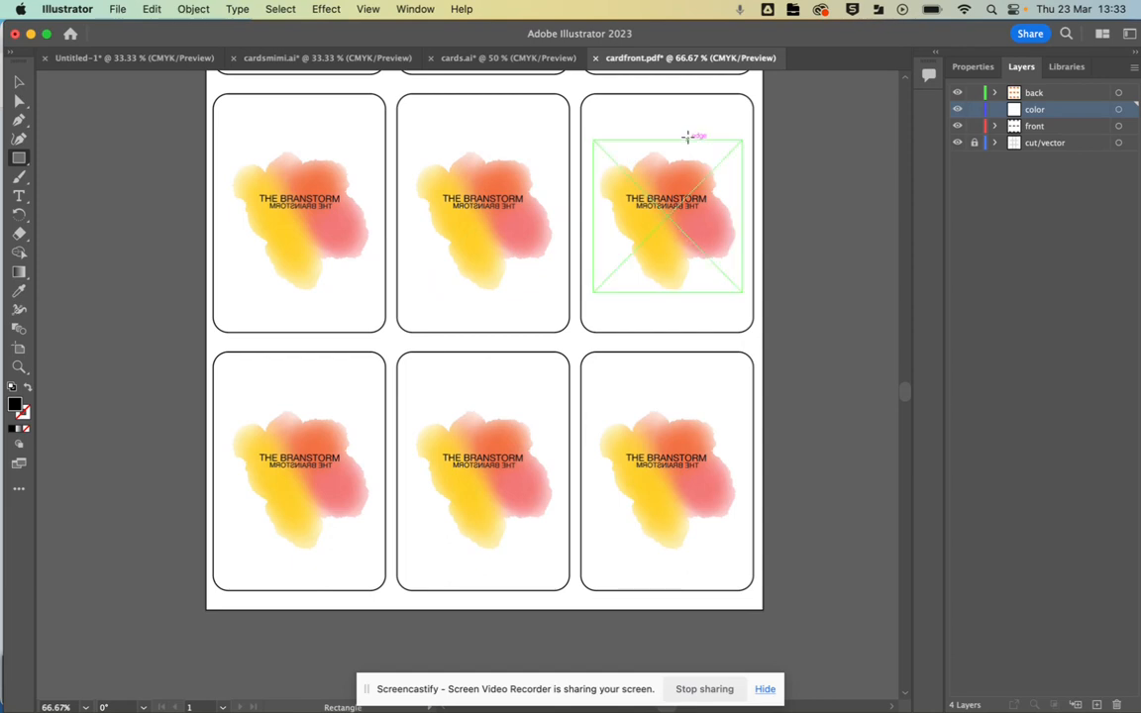
{"action": "left_click_drag", "start_coordinate": [1115, 109], "coordinate": [1117, 704]}
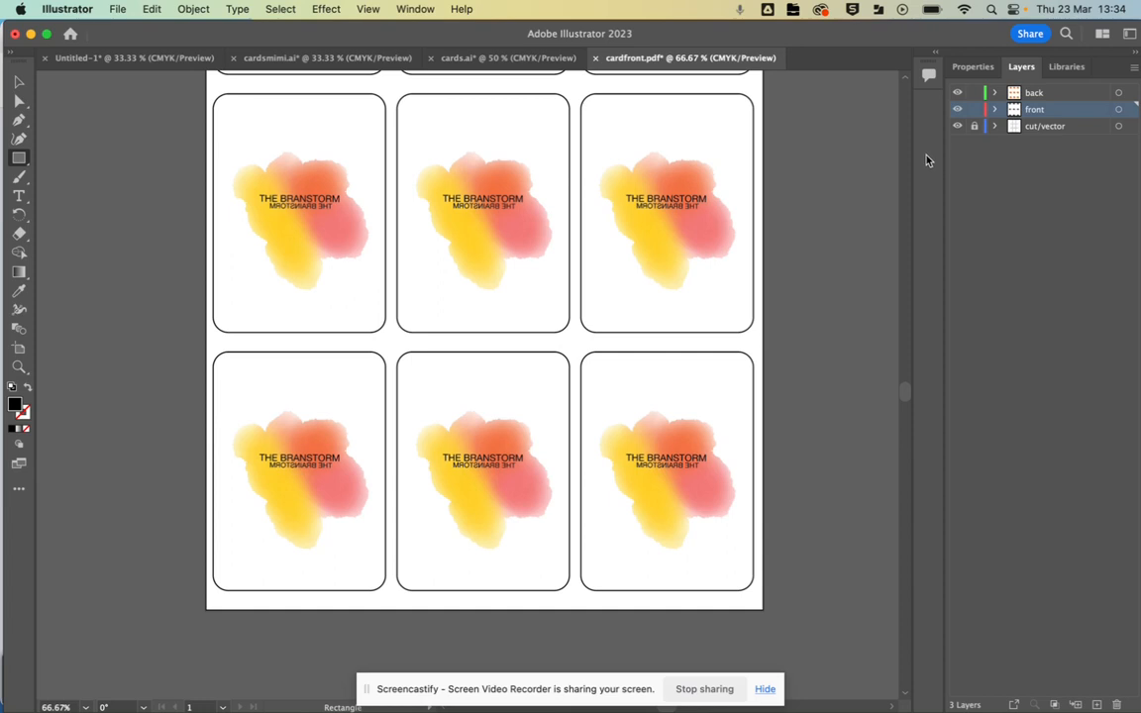
- Hide the front and back layers so only the cut/vector card outlines remain, and inspect them
{"action": "left_click", "coordinate": [958, 109]}
{"action": "left_click", "coordinate": [958, 93]}
{"action": "scroll", "coordinate": [816, 217], "scroll_direction": "up", "scroll_amount": 4}
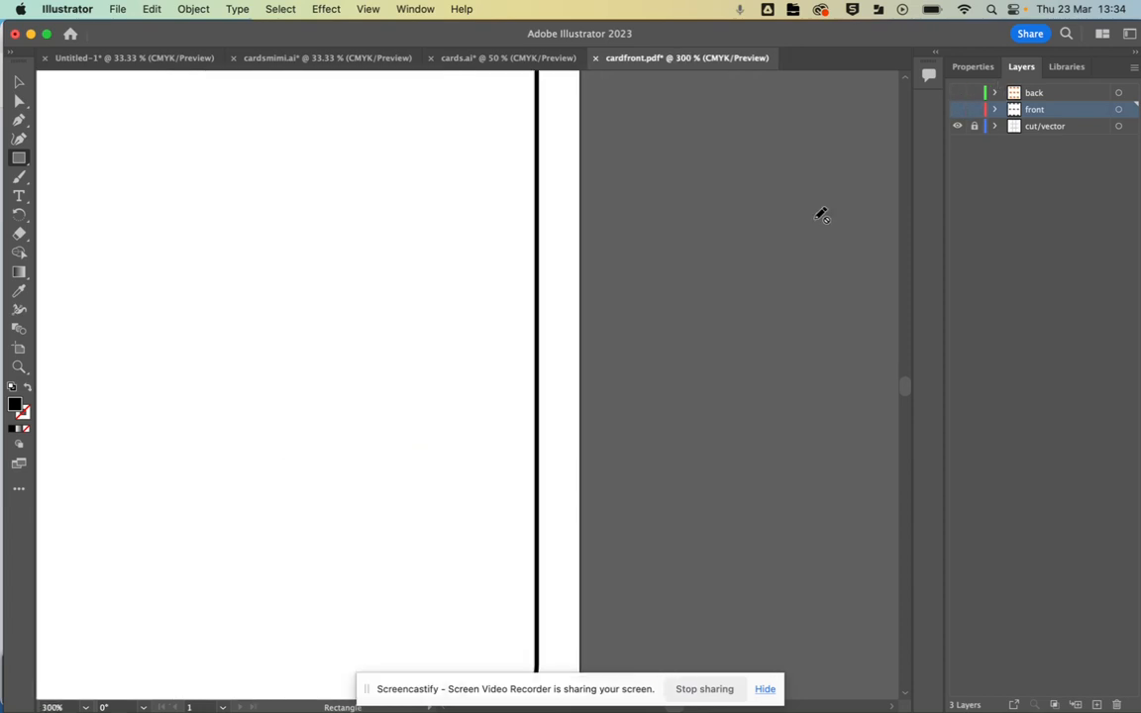
{"action": "scroll", "coordinate": [820, 214], "scroll_direction": "down", "scroll_amount": 5}
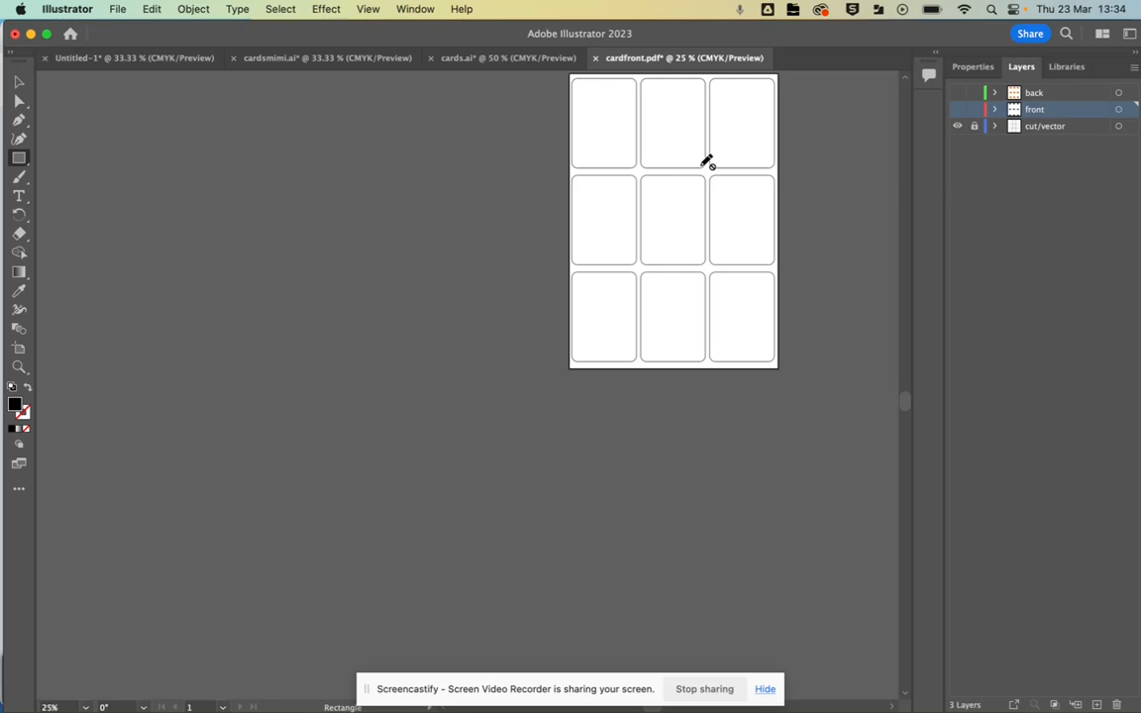
- Show the back layer without the cut/vector outlines, then switch to showing the front layer alone
{"action": "left_click", "coordinate": [956, 92]}
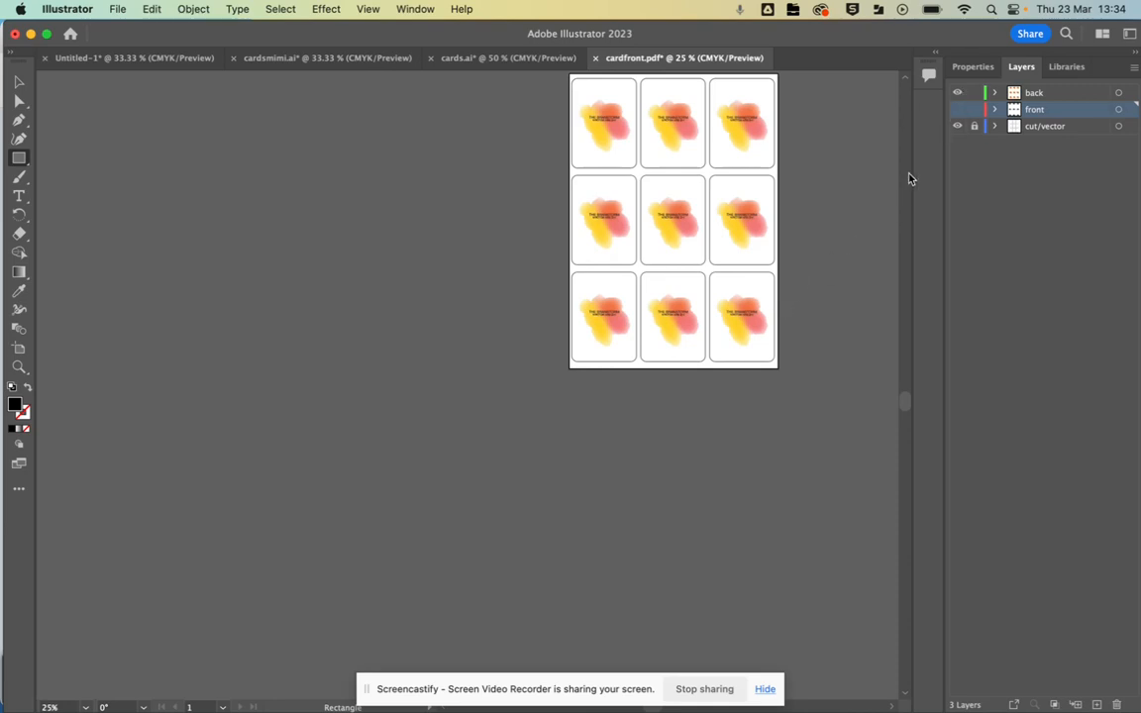
{"action": "left_click", "coordinate": [956, 127]}
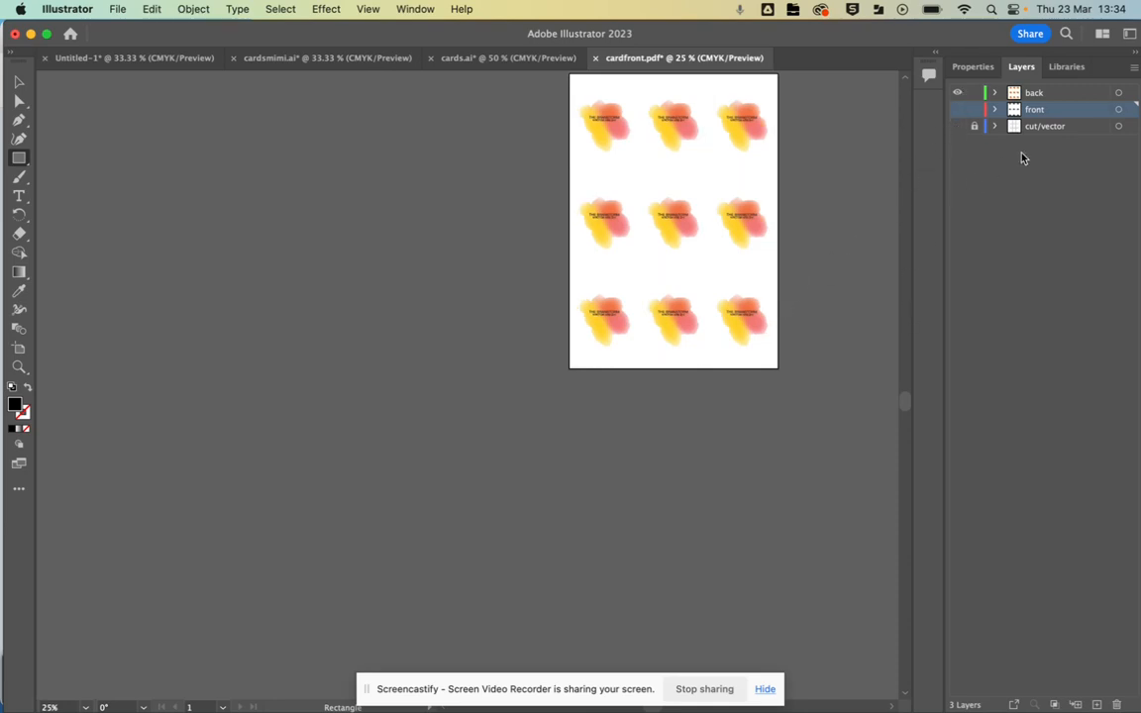
{"action": "left_click", "coordinate": [973, 125]}
{"action": "left_click", "coordinate": [956, 109]}
{"action": "left_click", "coordinate": [956, 92]}
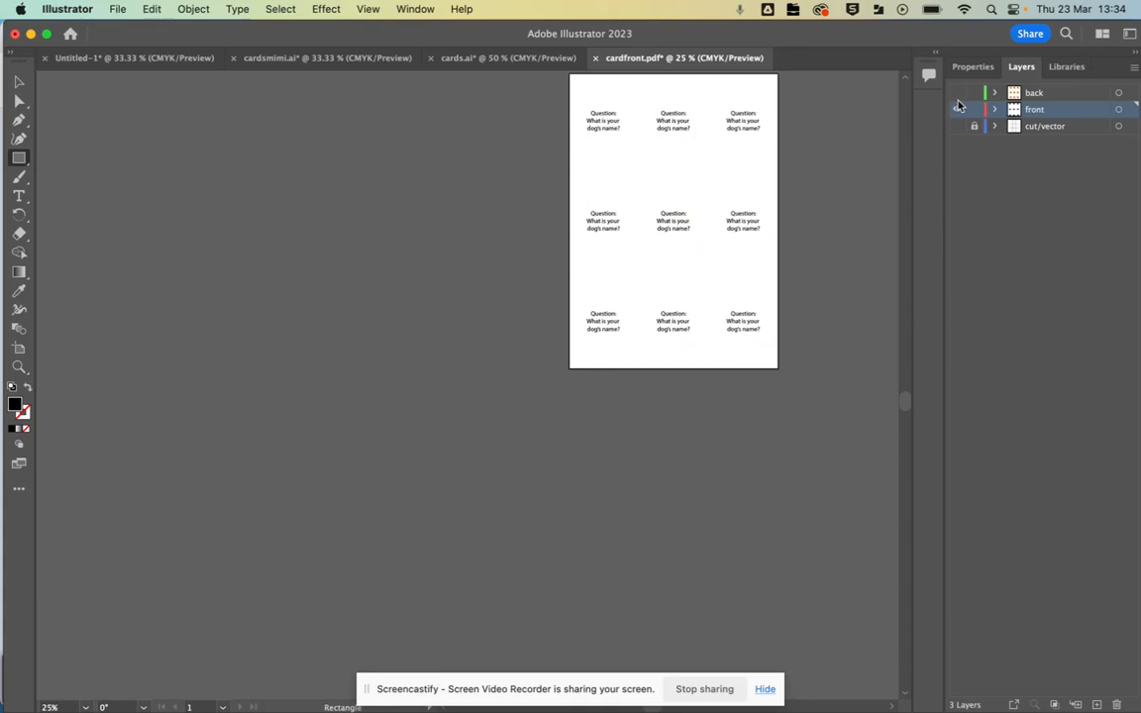